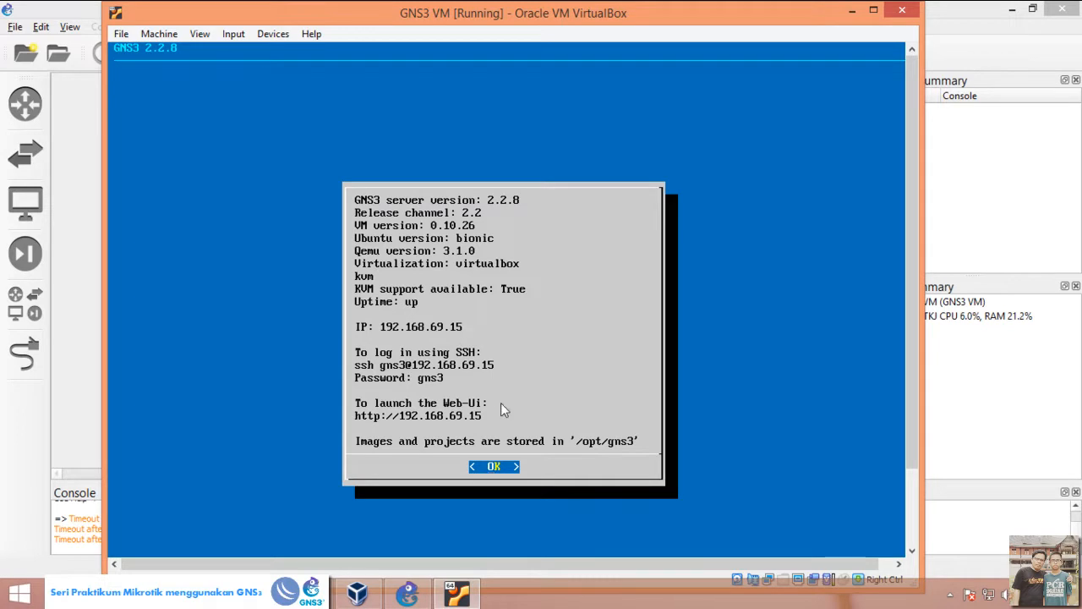
Step: Review the VirtualBox host-only network's adapter settings and DHCP server address range in the Host Network Manager
{"action": "left_click", "coordinate": [357, 592]}
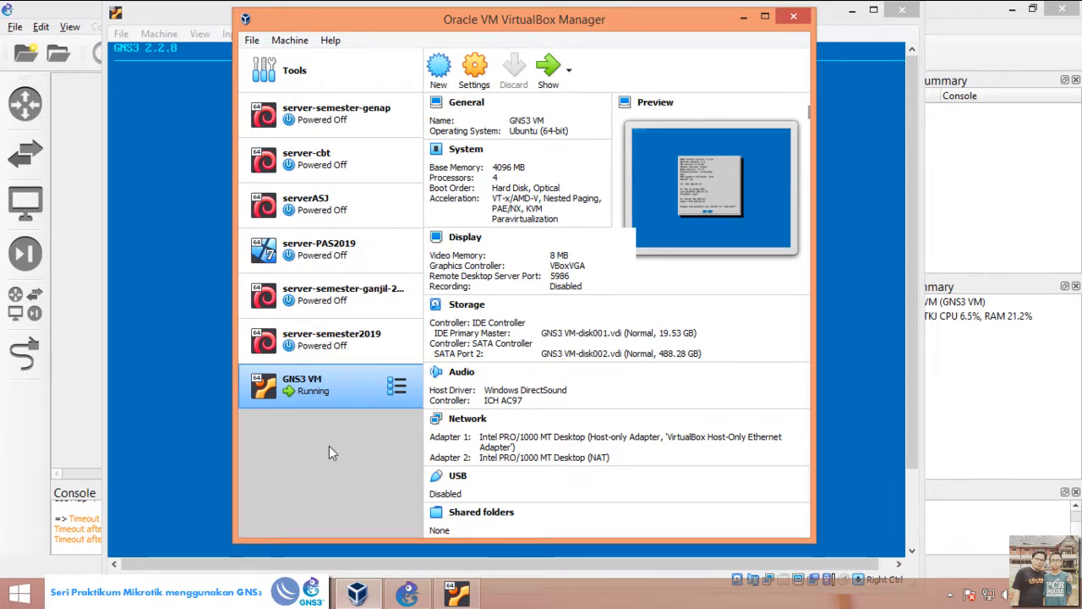
{"action": "left_click", "coordinate": [251, 41]}
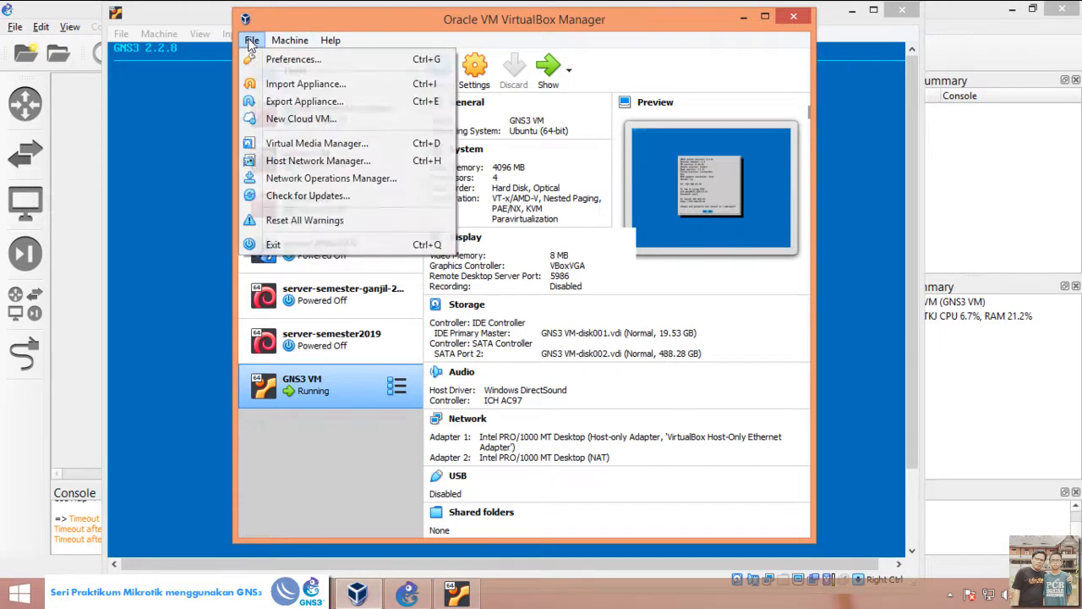
{"action": "left_click", "coordinate": [285, 163]}
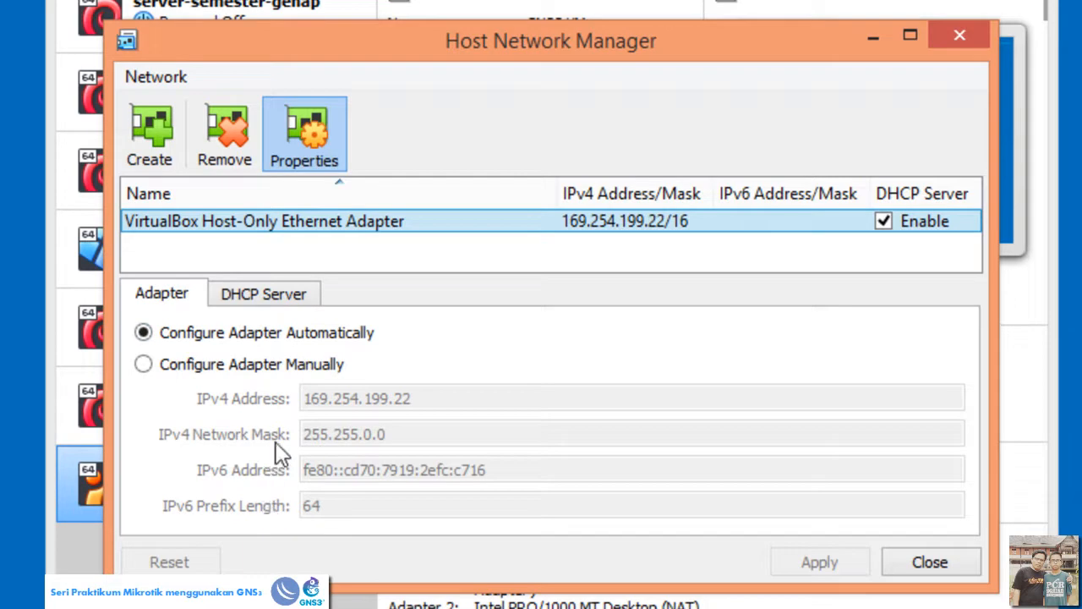
{"action": "left_click", "coordinate": [282, 309]}
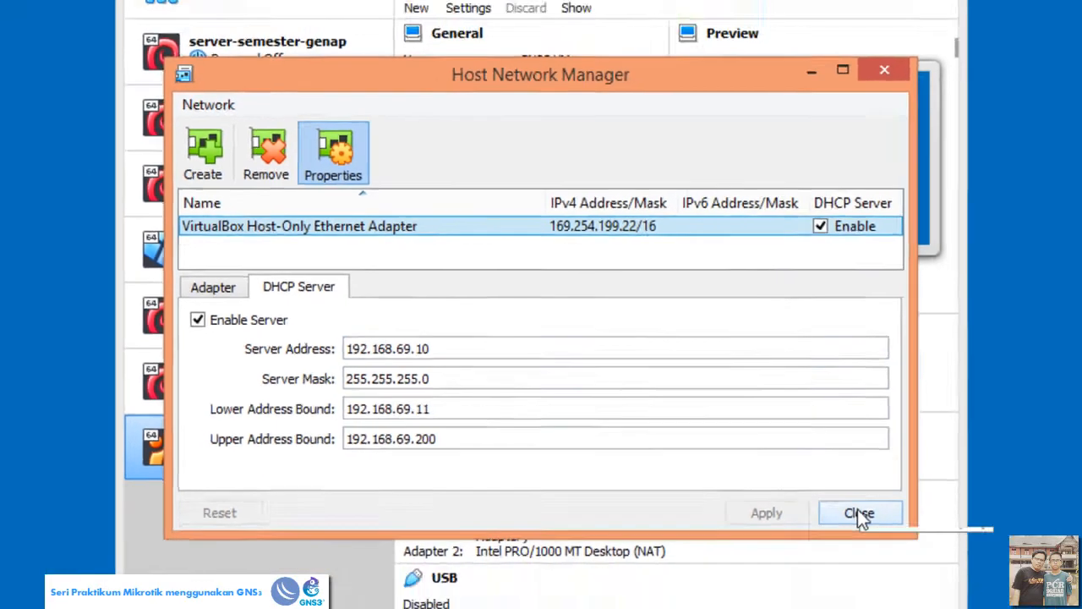
{"action": "left_click", "coordinate": [930, 563]}
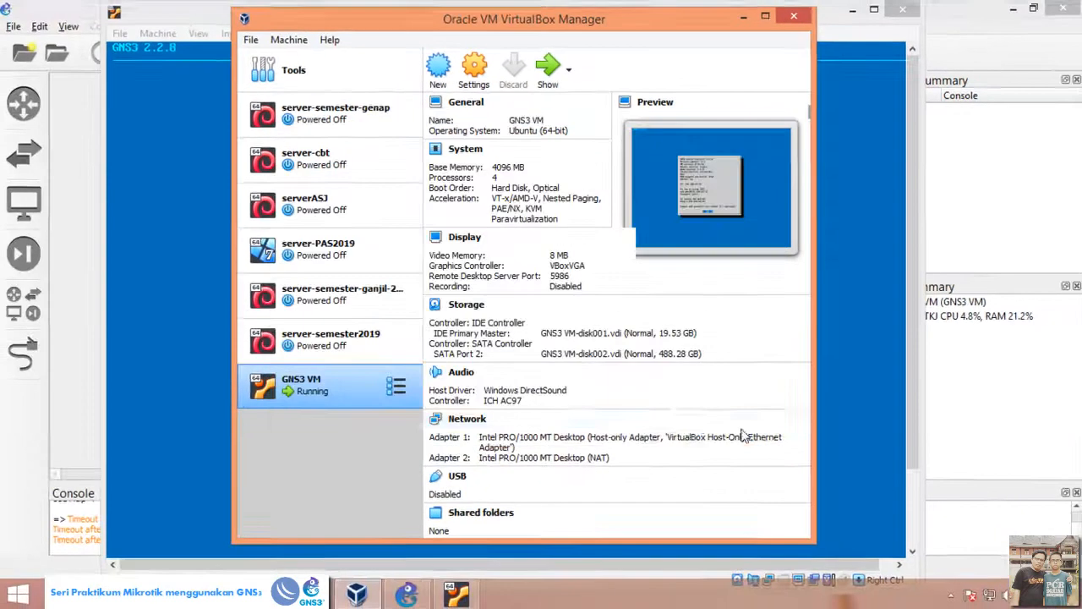
{"action": "left_click", "coordinate": [743, 18]}
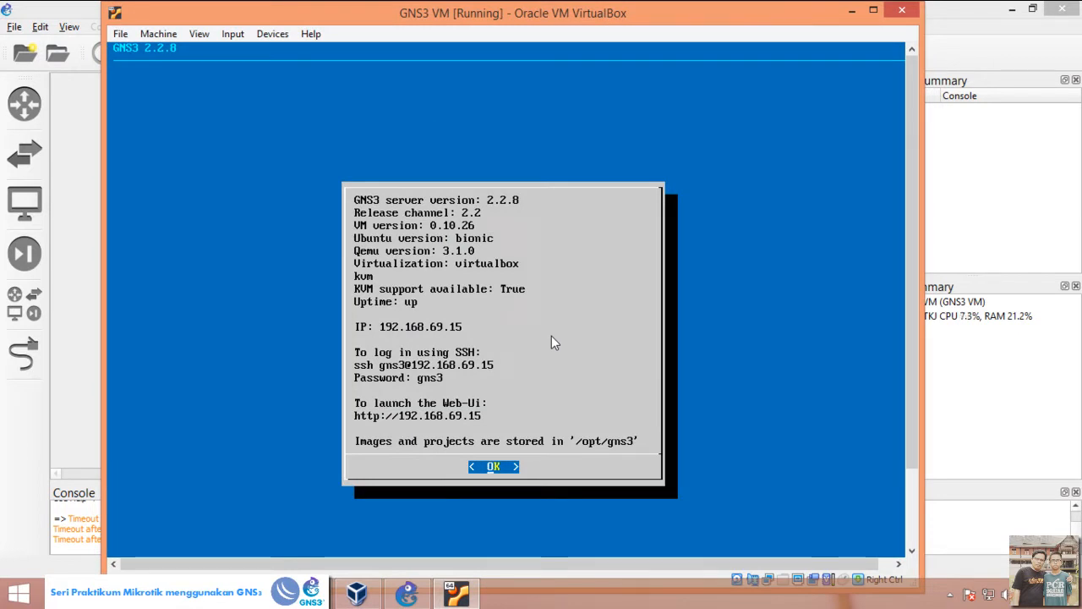
Step: Open a shell in the GNS3 VM and list its network interfaces with ifconfig
{"action": "key", "text": "Return"}
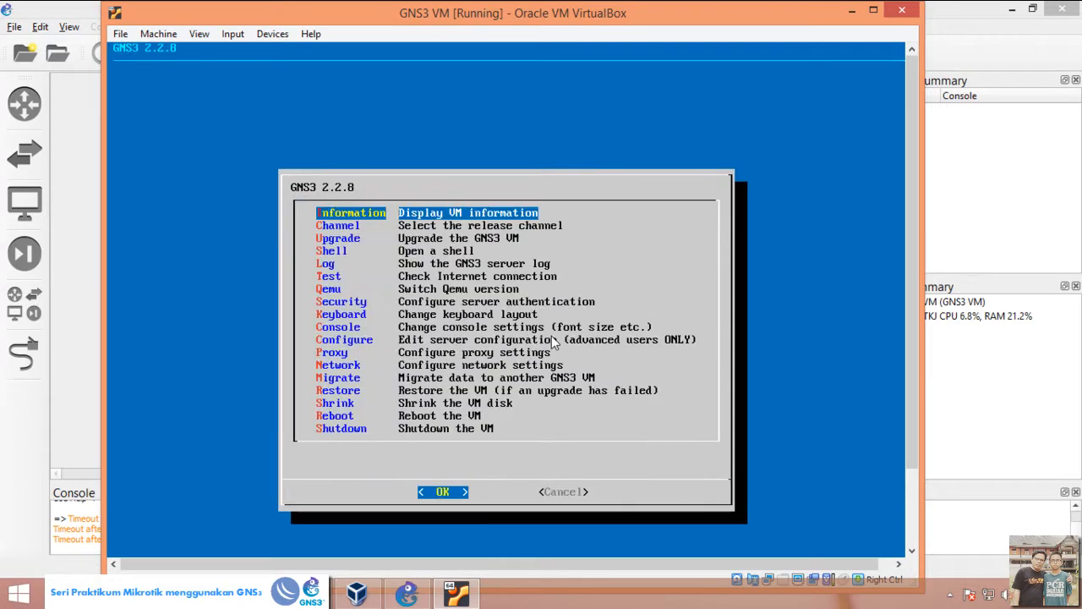
{"action": "key", "text": "Down"}
{"action": "key", "text": "Down"}
{"action": "key", "text": "Down"}
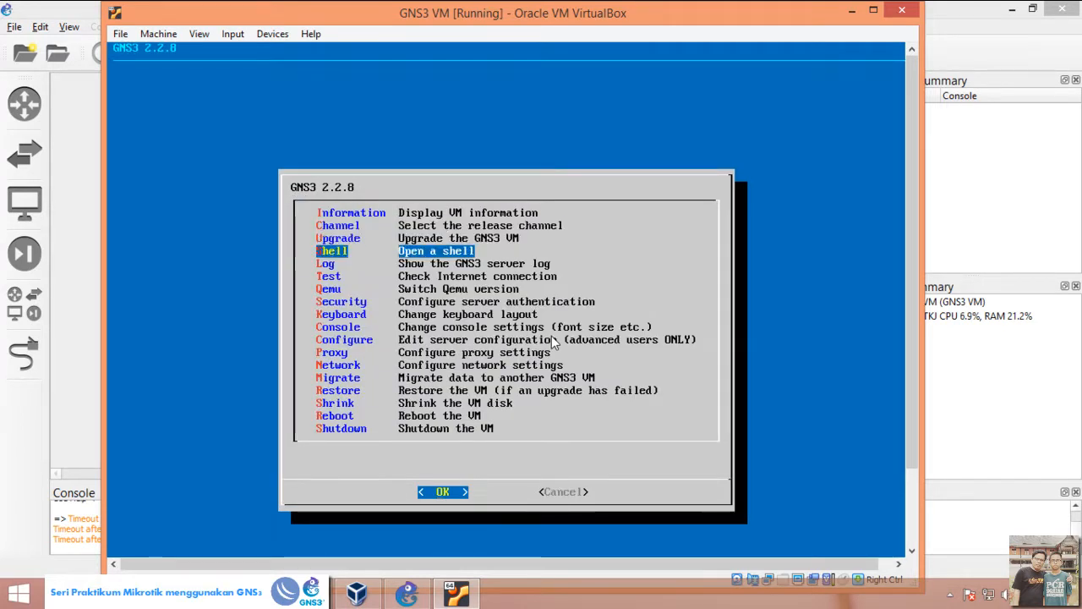
{"action": "key", "text": "Return"}
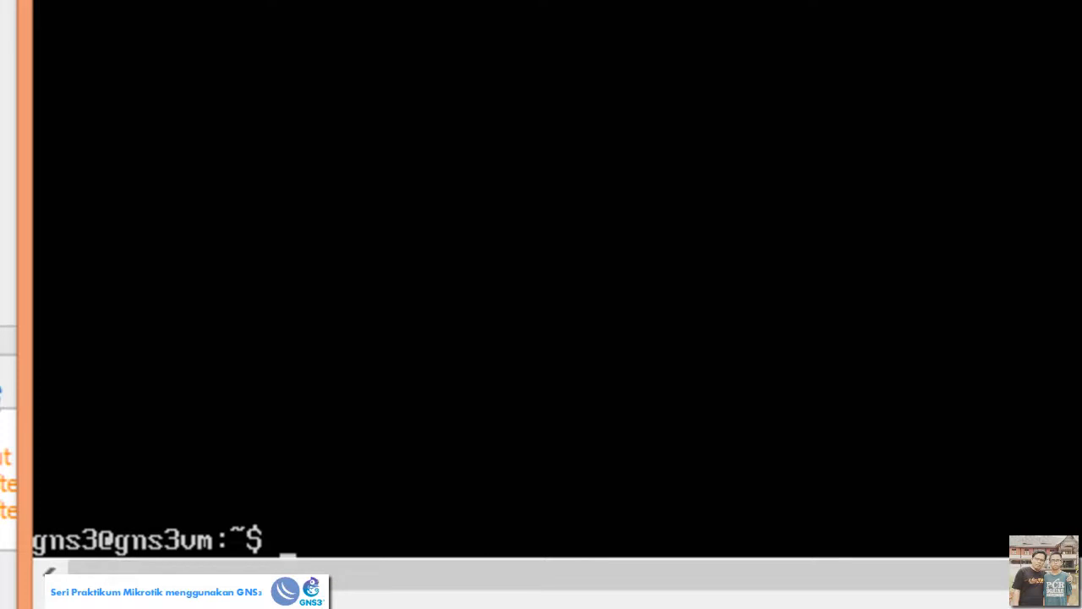
{"action": "type", "text": "ifconfig"}
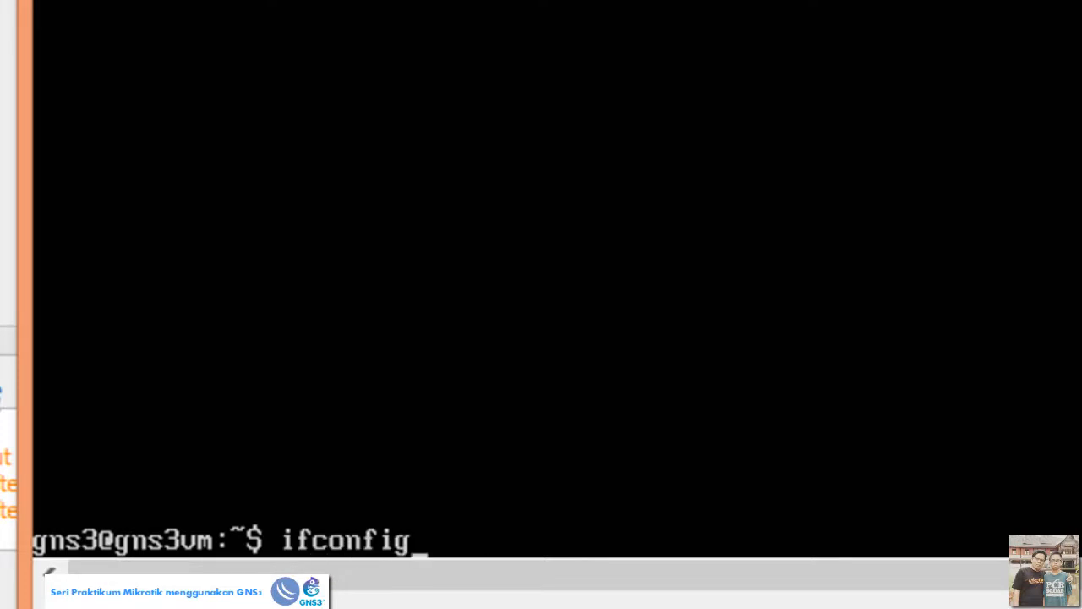
{"action": "key", "text": "Return"}
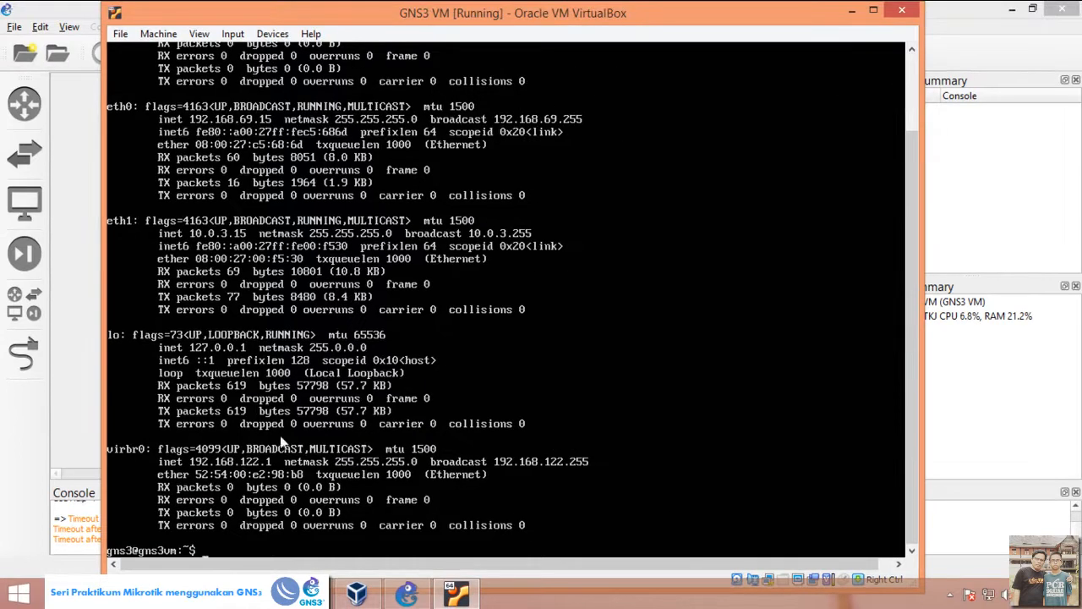
Step: Switch to the GNS3 main window and name the new project lab01-internet-gateway
{"action": "left_click", "coordinate": [851, 10]}
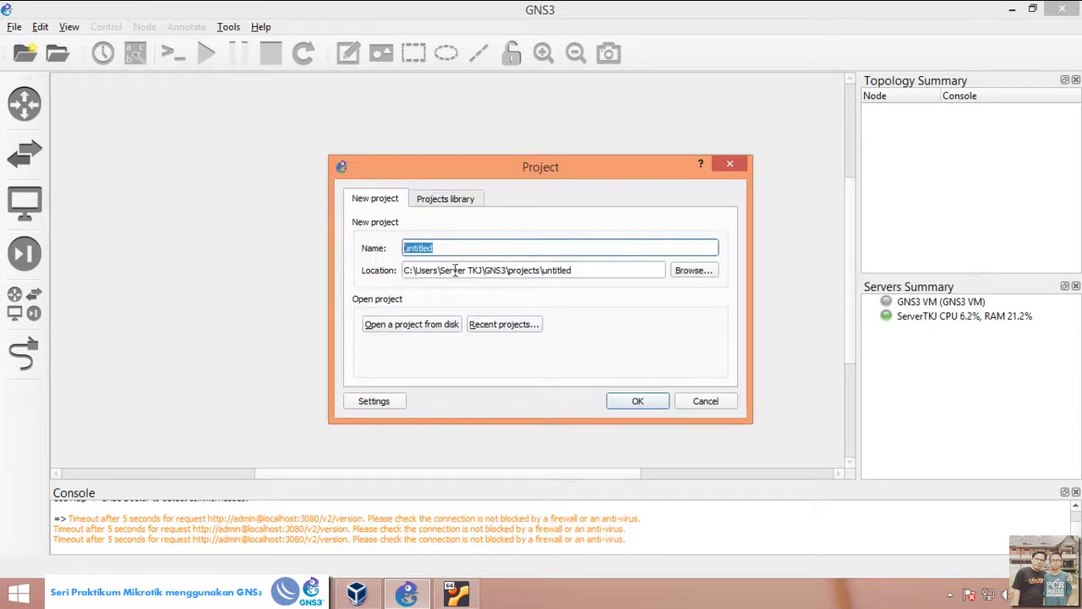
{"action": "type", "text": "lab"}
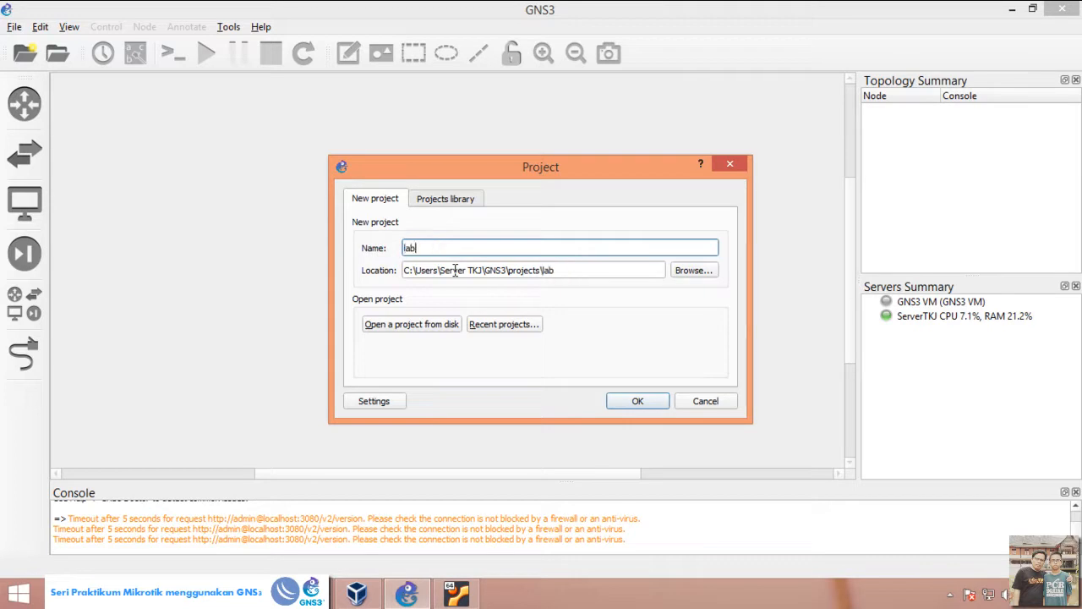
{"action": "type", "text": "01-internet-gateway"}
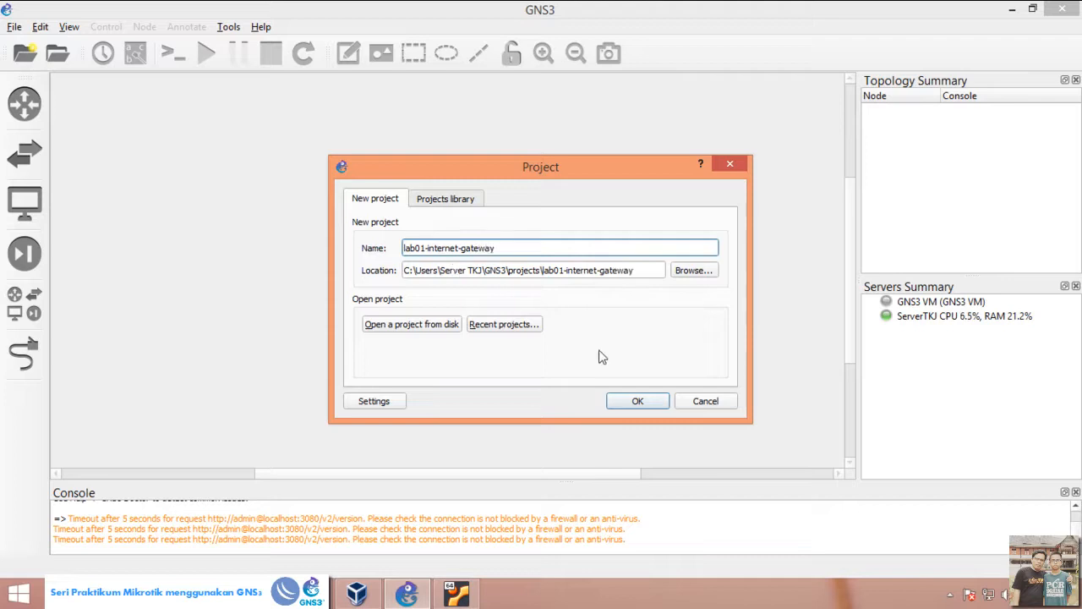
Step: Set the project location to the lab-GNS3 folder on drive E: and create the project
{"action": "left_click", "coordinate": [693, 270]}
{"action": "scroll", "coordinate": [414, 397], "scroll_direction": "down", "scroll_amount": 3}
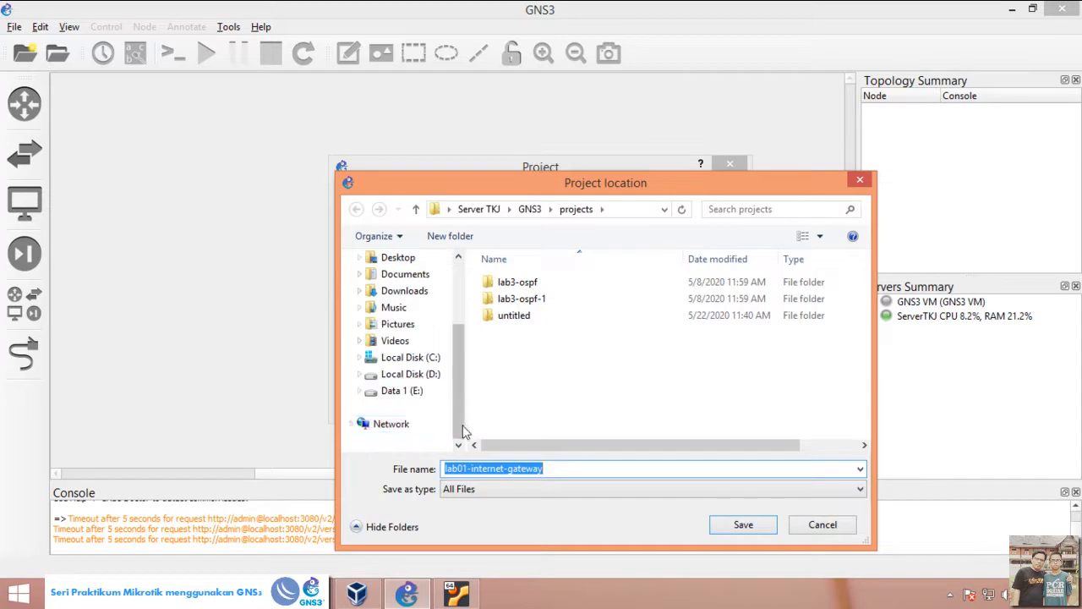
{"action": "left_click", "coordinate": [402, 390]}
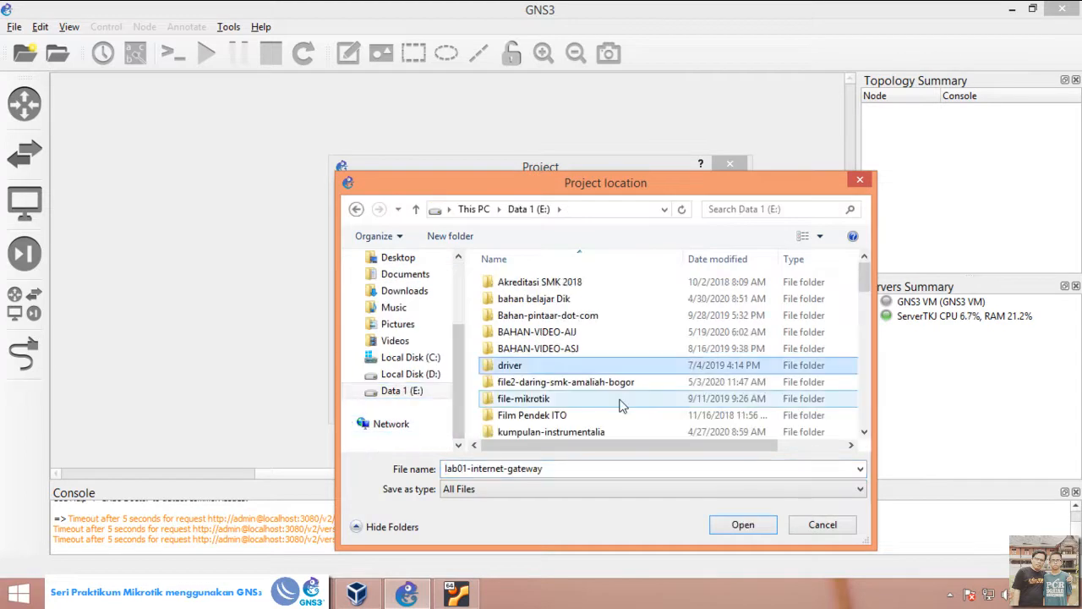
{"action": "scroll", "coordinate": [623, 405], "scroll_direction": "down", "scroll_amount": 2}
{"action": "double_click", "coordinate": [525, 398]}
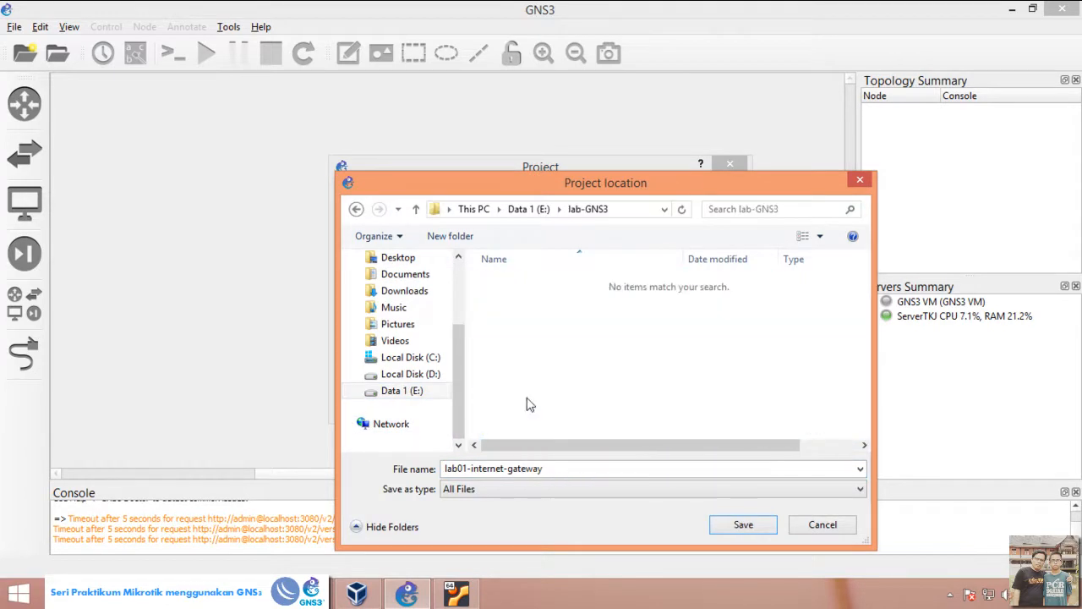
{"action": "left_click", "coordinate": [743, 525]}
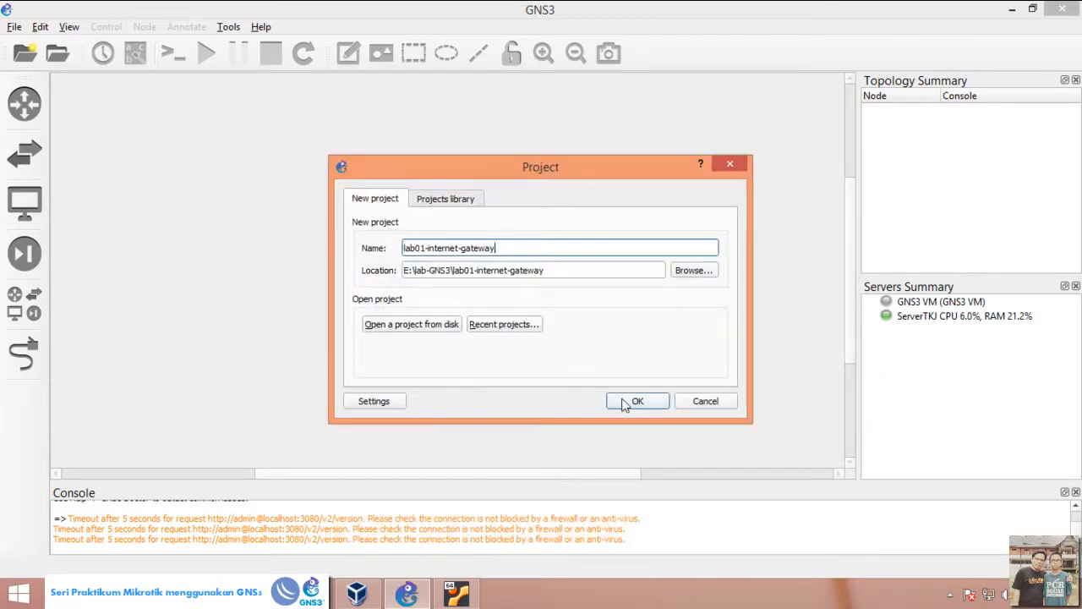
{"action": "left_click", "coordinate": [636, 401]}
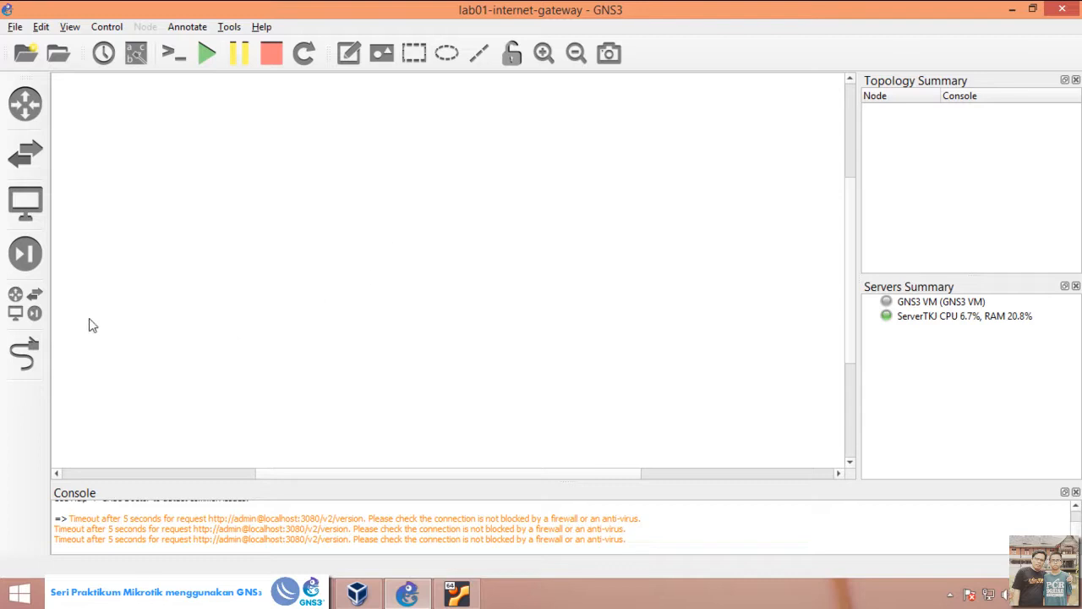
Step: Add a Mikrotik router to the workspace and a NAT node above it, hosting the NAT node on the GNS3 VM
{"action": "left_click", "coordinate": [37, 306]}
{"action": "left_click_drag", "start_coordinate": [109, 248], "coordinate": [476, 204]}
{"action": "left_click_drag", "start_coordinate": [64, 275], "coordinate": [459, 150]}
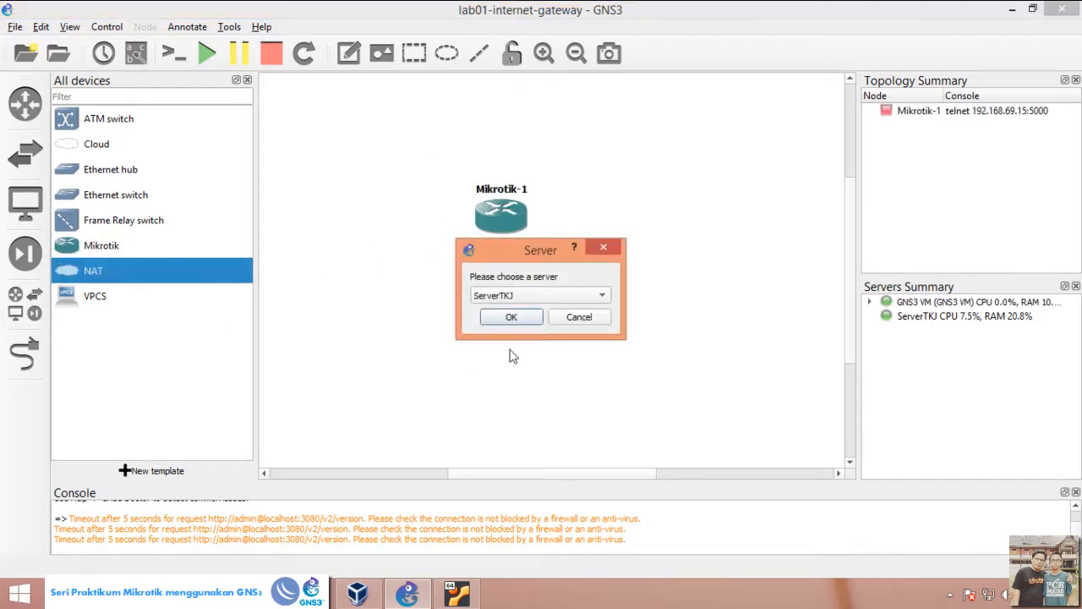
{"action": "left_click", "coordinate": [538, 295]}
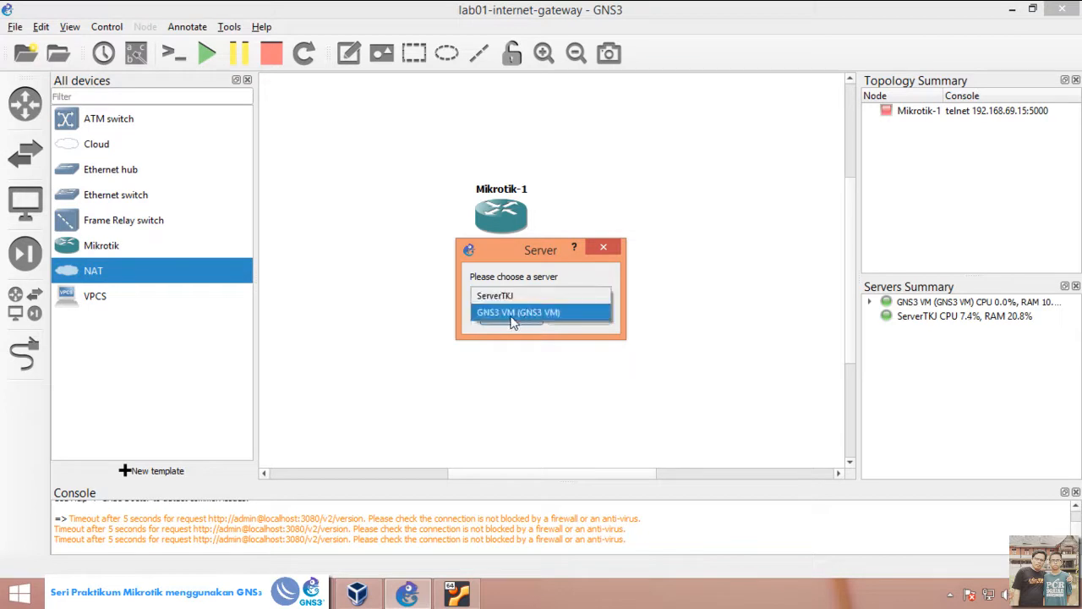
{"action": "left_click", "coordinate": [514, 313]}
{"action": "left_click", "coordinate": [511, 317]}
Step: Add an Ethernet switch below the Mikrotik router, hosted on the GNS3 VM
{"action": "left_click_drag", "start_coordinate": [75, 196], "coordinate": [507, 320]}
{"action": "left_click", "coordinate": [539, 317]}
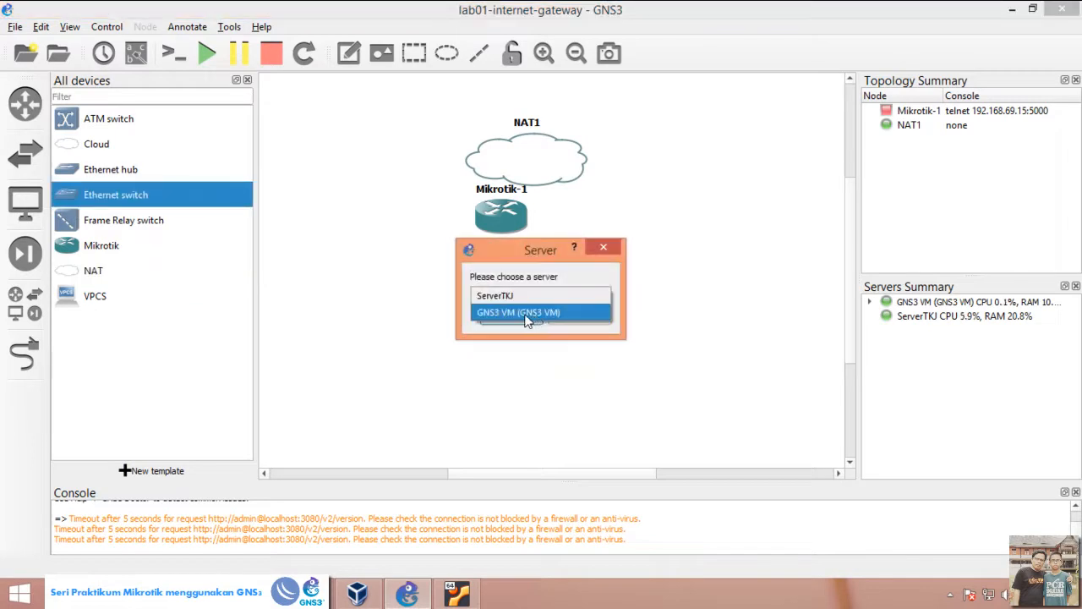
{"action": "left_click", "coordinate": [523, 317]}
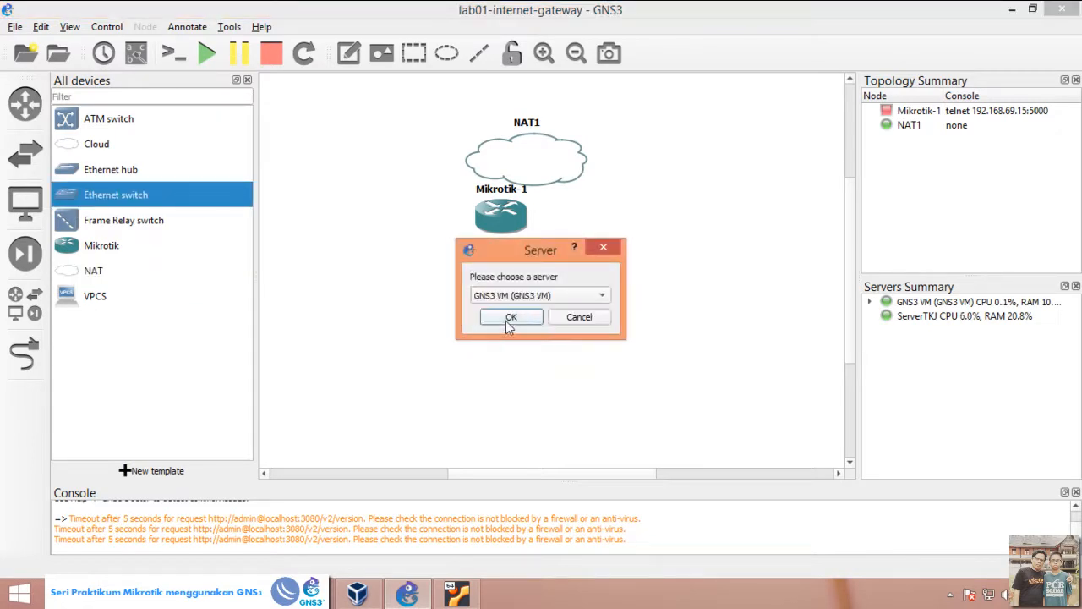
{"action": "left_click", "coordinate": [507, 321]}
Step: Add two VPCS hosts side by side below the switch, both hosted on the GNS3 VM, and close the device list
{"action": "left_click_drag", "start_coordinate": [71, 299], "coordinate": [387, 369]}
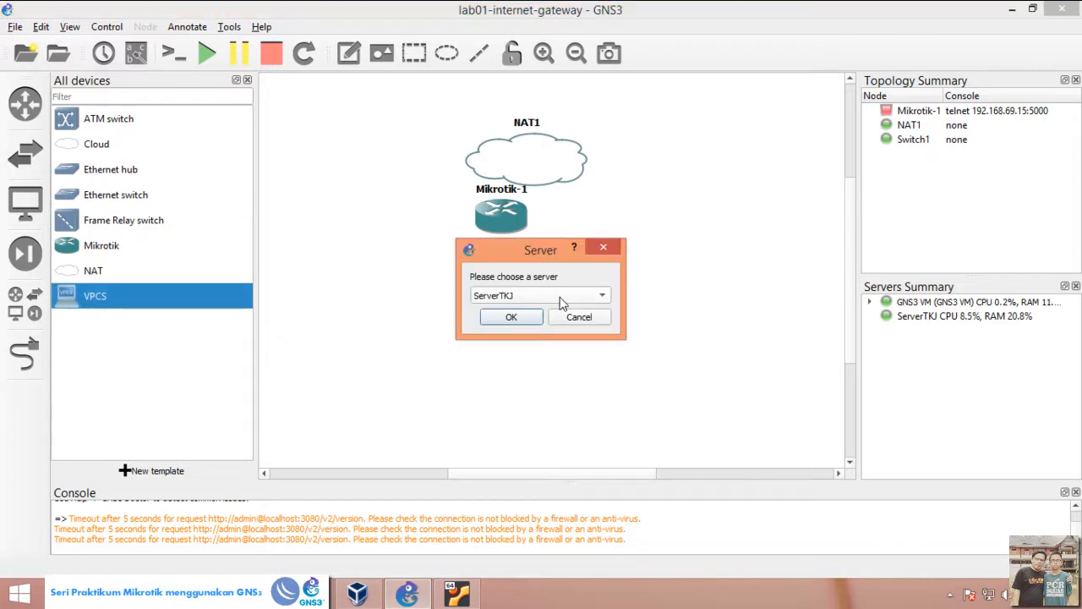
{"action": "left_click", "coordinate": [563, 296]}
{"action": "left_click", "coordinate": [551, 313]}
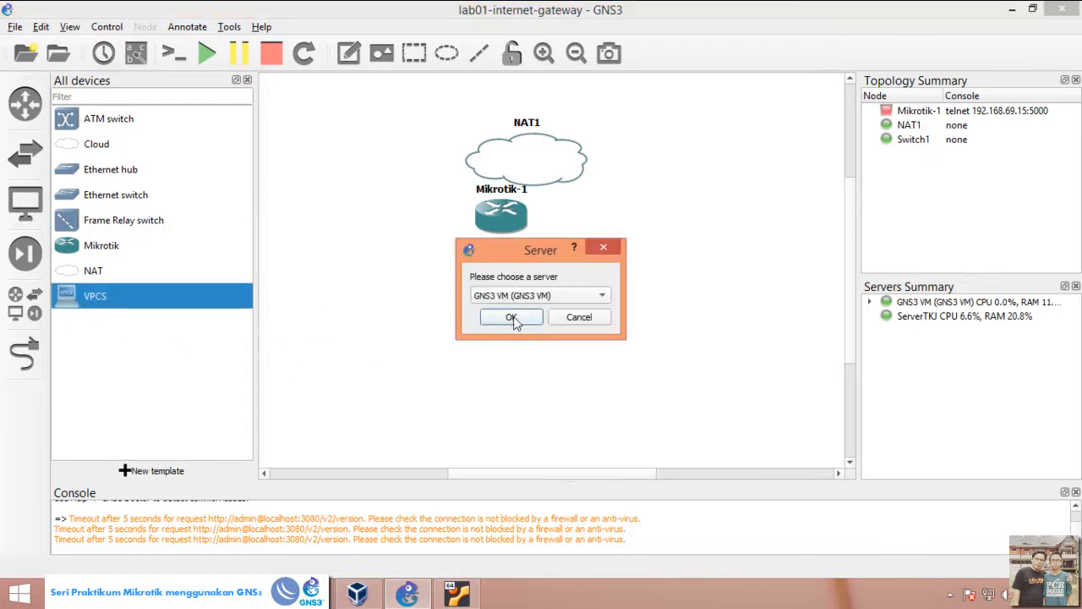
{"action": "left_click", "coordinate": [512, 319]}
{"action": "left_click_drag", "start_coordinate": [77, 301], "coordinate": [526, 387]}
{"action": "left_click", "coordinate": [515, 296]}
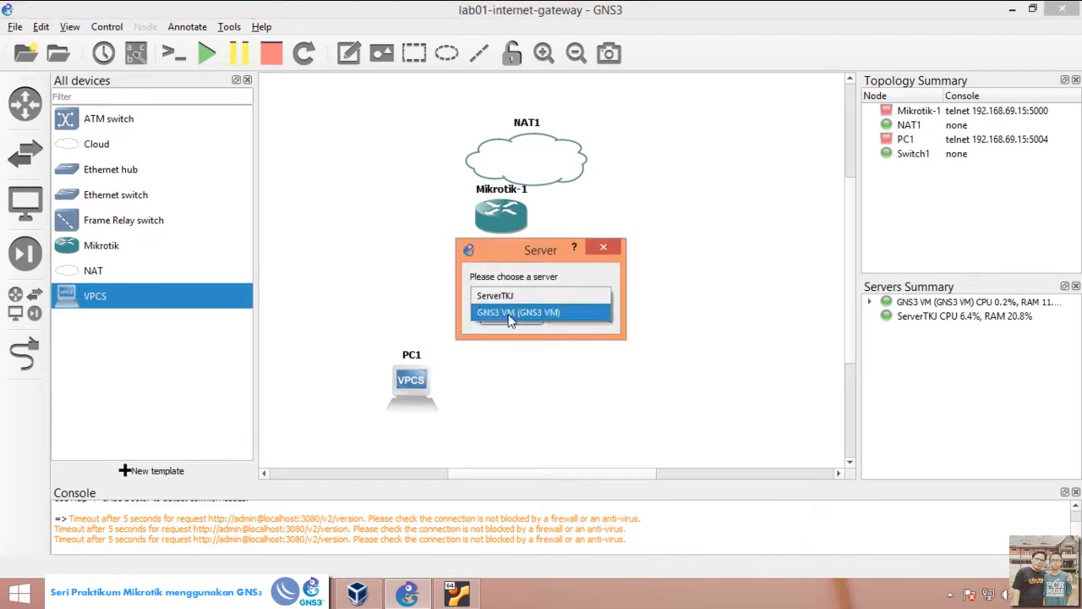
{"action": "left_click", "coordinate": [504, 313]}
{"action": "left_click", "coordinate": [509, 321]}
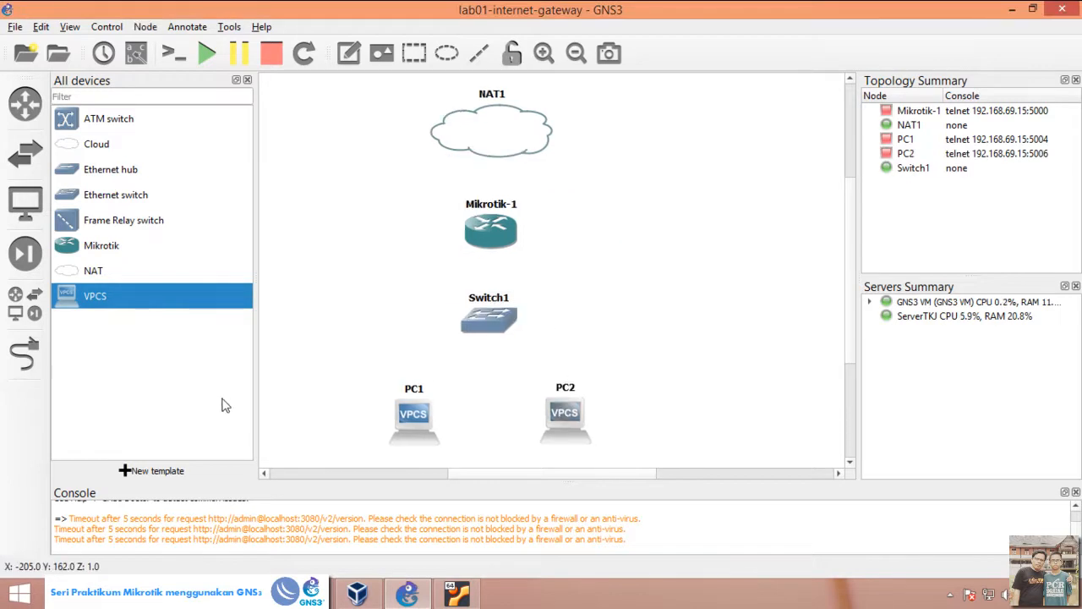
{"action": "left_click", "coordinate": [247, 80]}
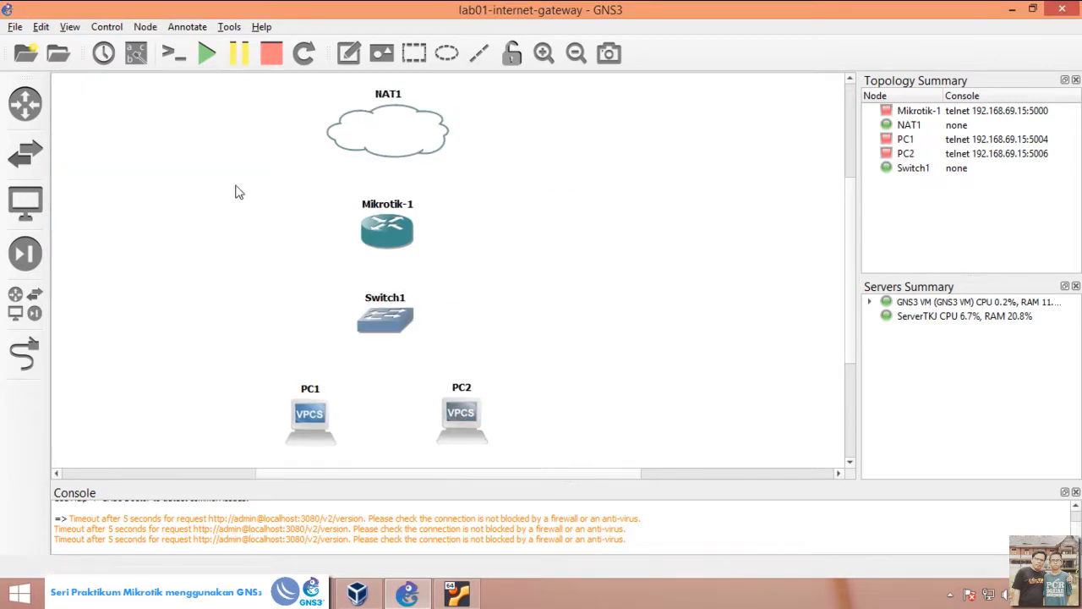
Step: Link PC1 to Switch1's Ethernet0 and PC2 to Switch1's Ethernet1
{"action": "left_click", "coordinate": [26, 360]}
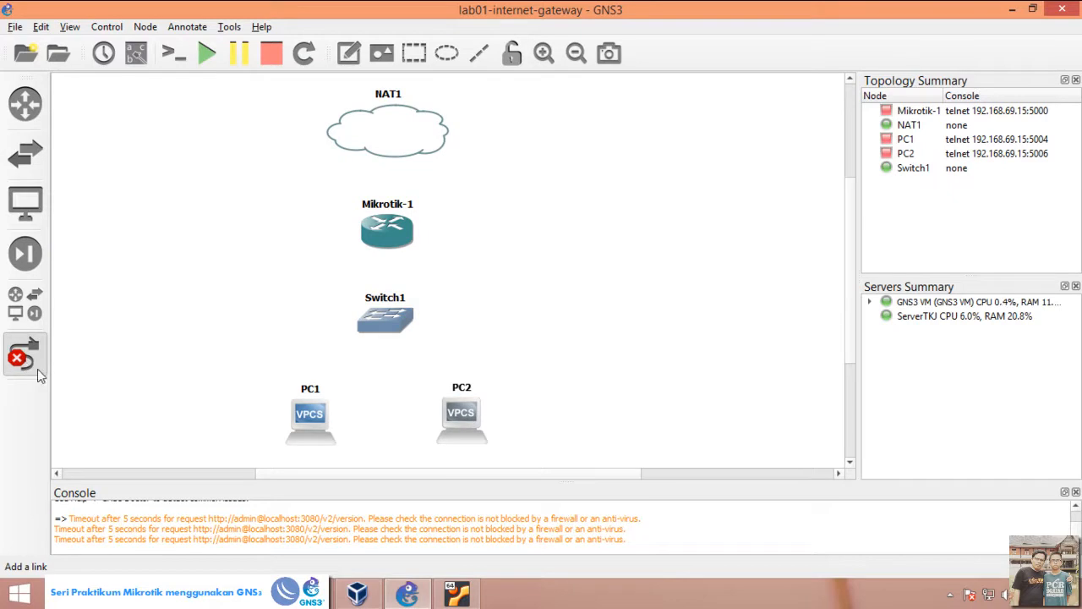
{"action": "left_click", "coordinate": [307, 429]}
{"action": "left_click", "coordinate": [359, 440]}
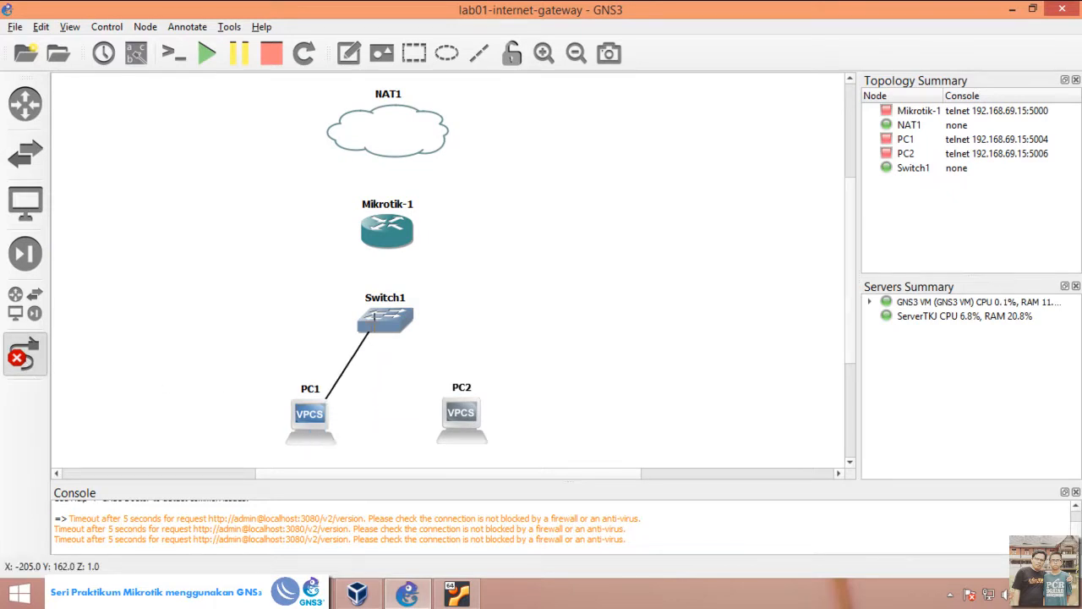
{"action": "left_click", "coordinate": [376, 321]}
{"action": "left_click", "coordinate": [390, 331]}
{"action": "left_click", "coordinate": [395, 321]}
{"action": "left_click", "coordinate": [422, 346]}
{"action": "left_click", "coordinate": [462, 419]}
{"action": "left_click", "coordinate": [477, 427]}
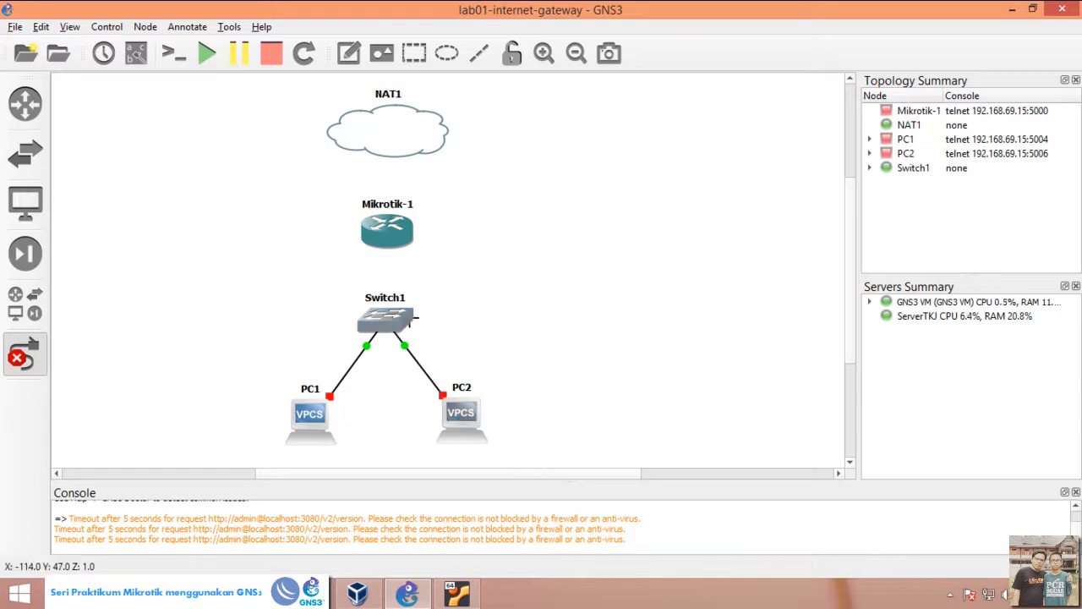
Step: Link Switch1's Ethernet2 to Ethernet1 of the Mikrotik router
{"action": "left_click", "coordinate": [387, 323]}
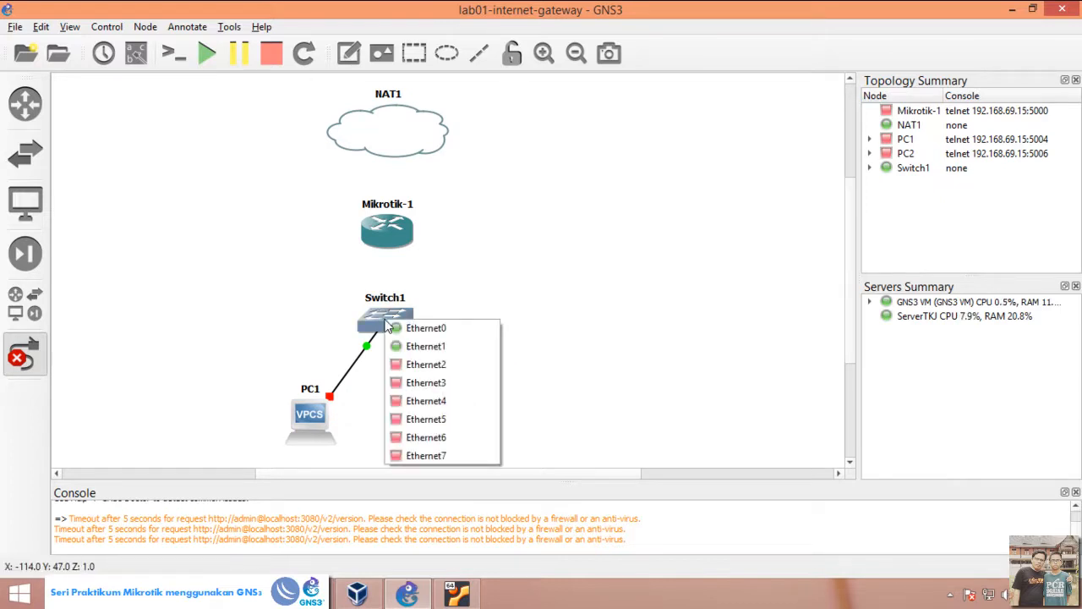
{"action": "left_click", "coordinate": [427, 364]}
{"action": "left_click", "coordinate": [385, 236]}
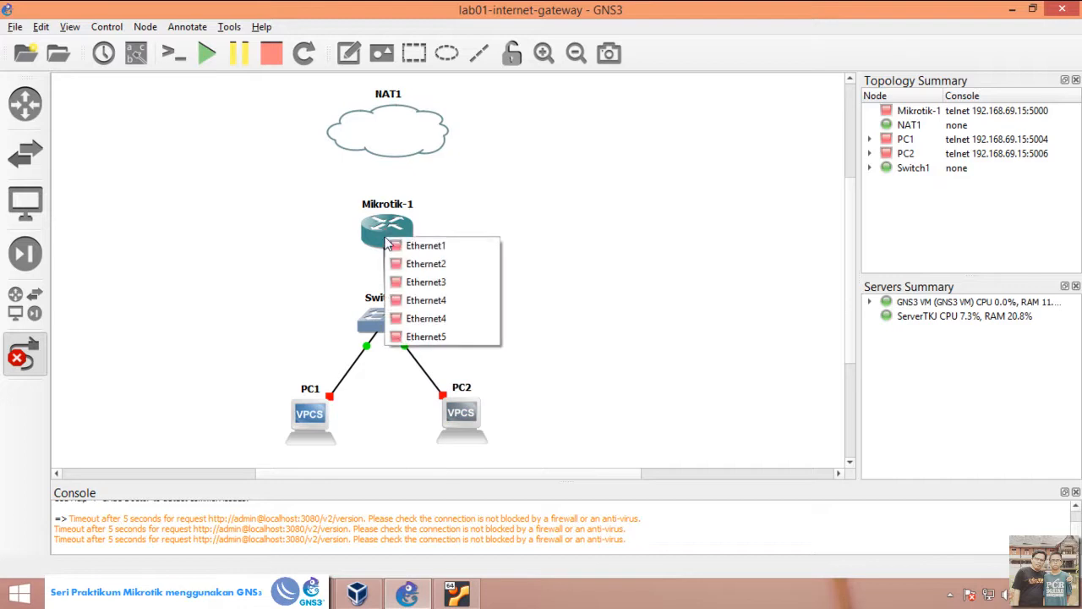
{"action": "left_click", "coordinate": [423, 247]}
Step: Link the Mikrotik router's Ethernet2 to the NAT1 cloud and leave link mode
{"action": "left_click", "coordinate": [397, 233]}
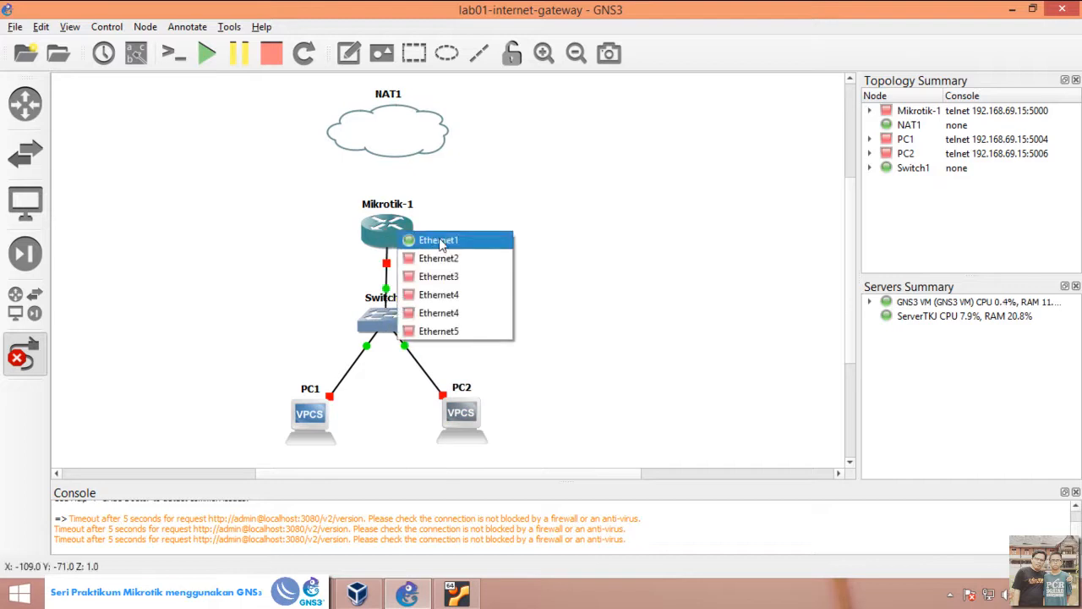
{"action": "left_click", "coordinate": [445, 258]}
{"action": "left_click", "coordinate": [391, 142]}
{"action": "left_click", "coordinate": [410, 150]}
{"action": "left_click", "coordinate": [24, 354]}
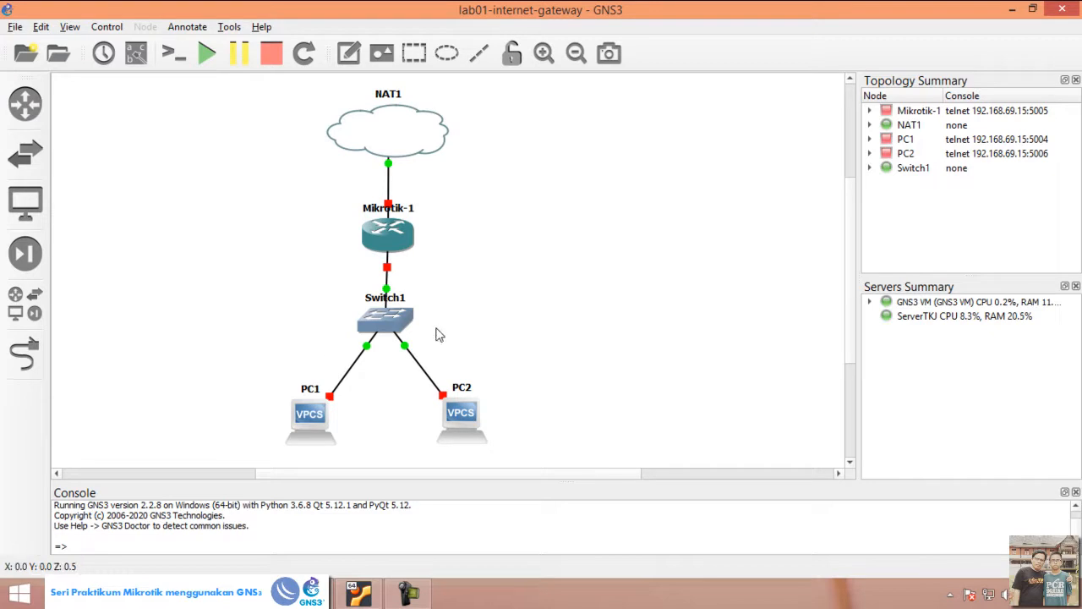
Step: Draw an ellipse over the link between NAT1 and the Mikrotik router and lower it one layer behind the nodes
{"action": "left_click", "coordinate": [448, 53]}
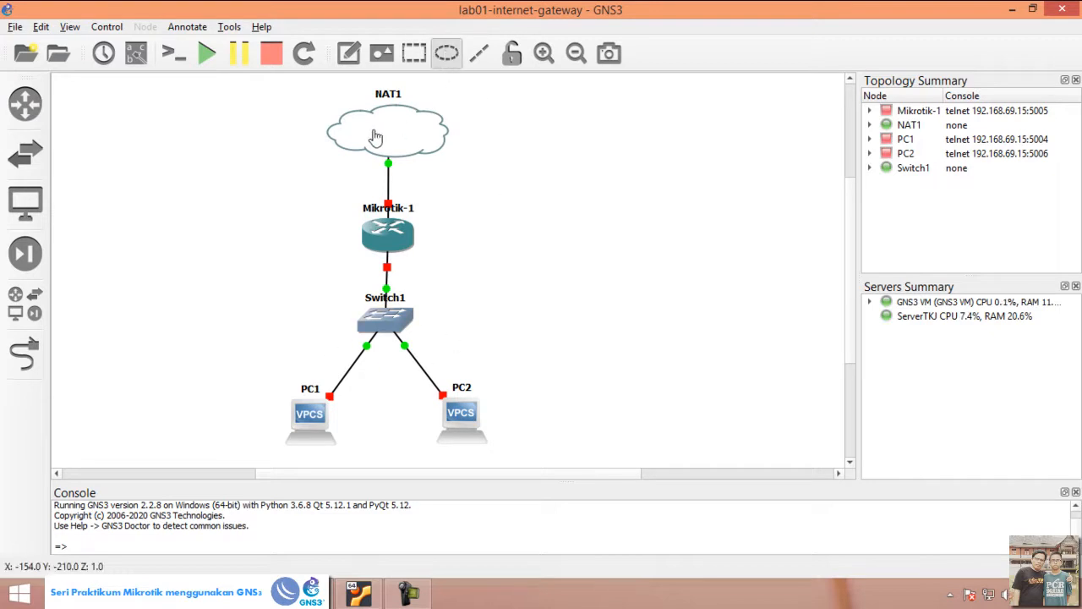
{"action": "left_click", "coordinate": [475, 154]}
{"action": "left_click_drag", "start_coordinate": [536, 213], "coordinate": [383, 165]}
{"action": "left_click_drag", "start_coordinate": [387, 253], "coordinate": [387, 237]}
{"action": "right_click", "coordinate": [425, 167]}
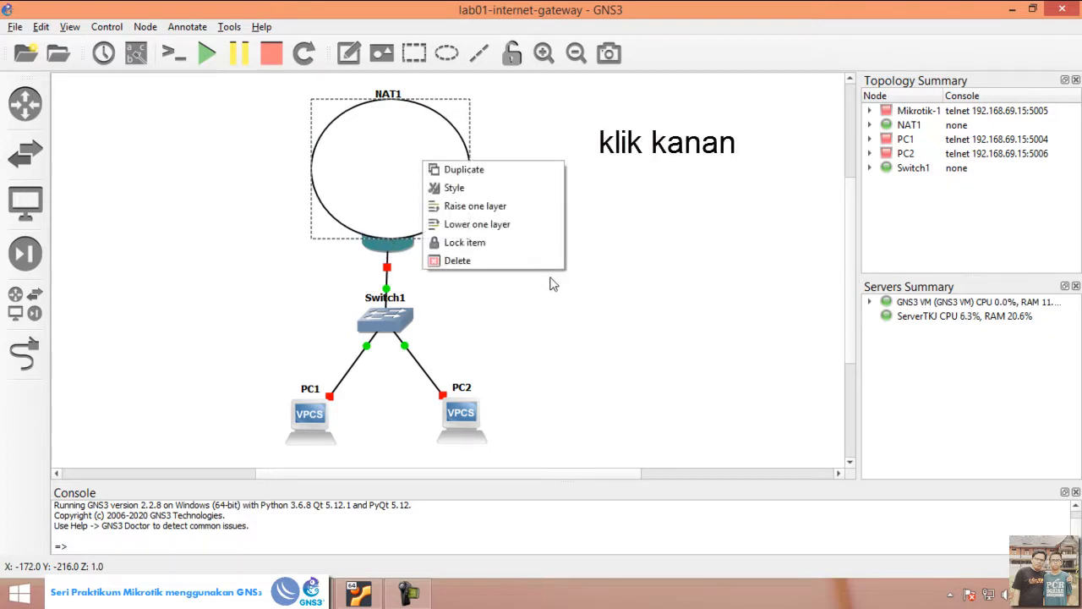
{"action": "left_click", "coordinate": [527, 227]}
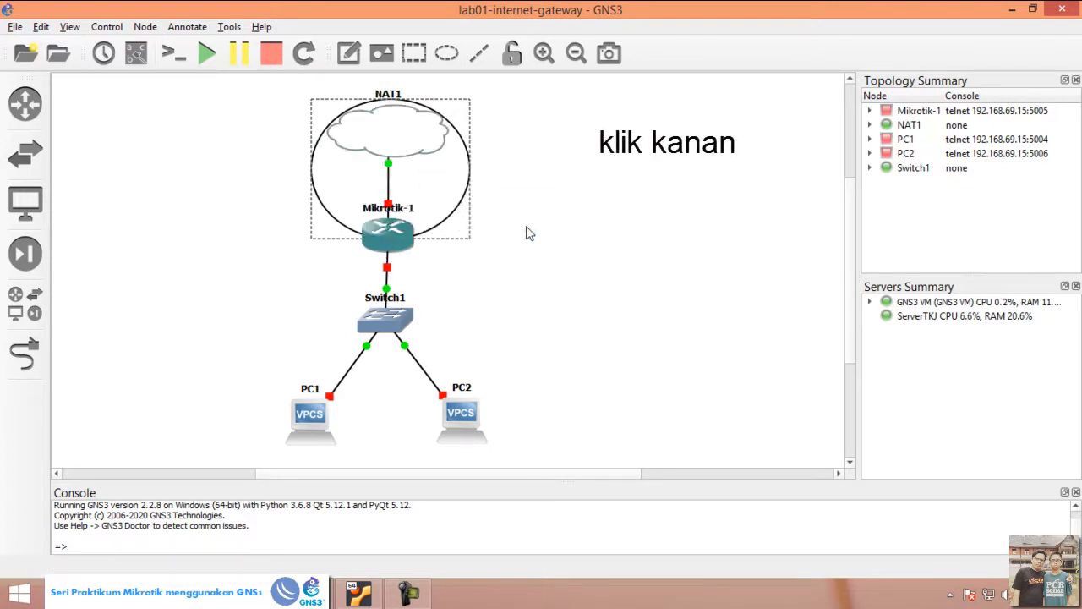
Step: Fill the upper ellipse with yellow (#ffff00) and shrink it to fit between NAT1 and the Mikrotik router
{"action": "right_click", "coordinate": [423, 164]}
{"action": "left_click", "coordinate": [464, 194]}
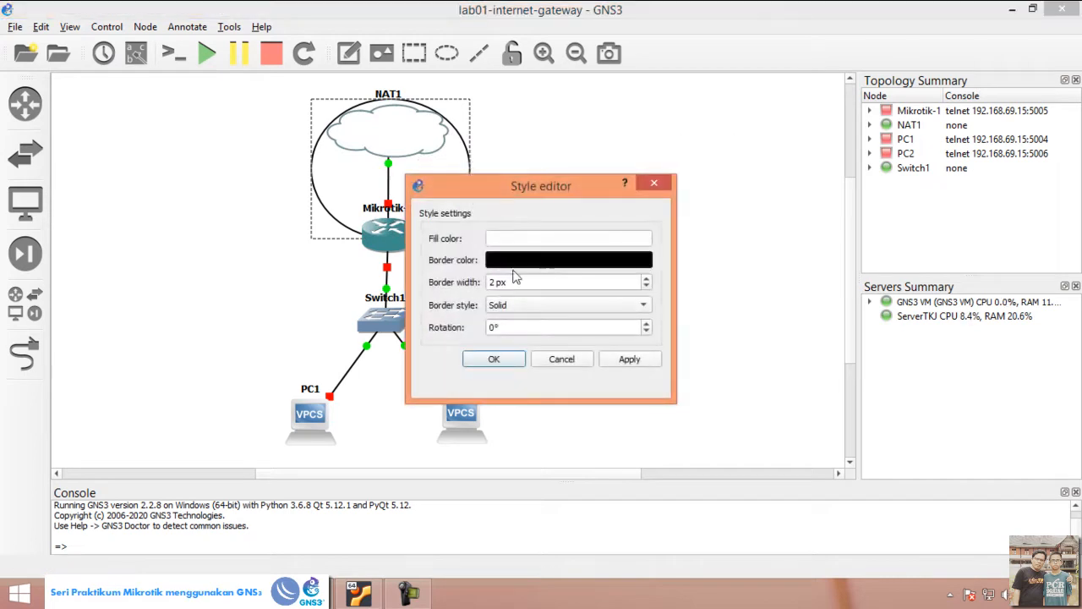
{"action": "left_click", "coordinate": [538, 242]}
{"action": "left_click", "coordinate": [513, 236]}
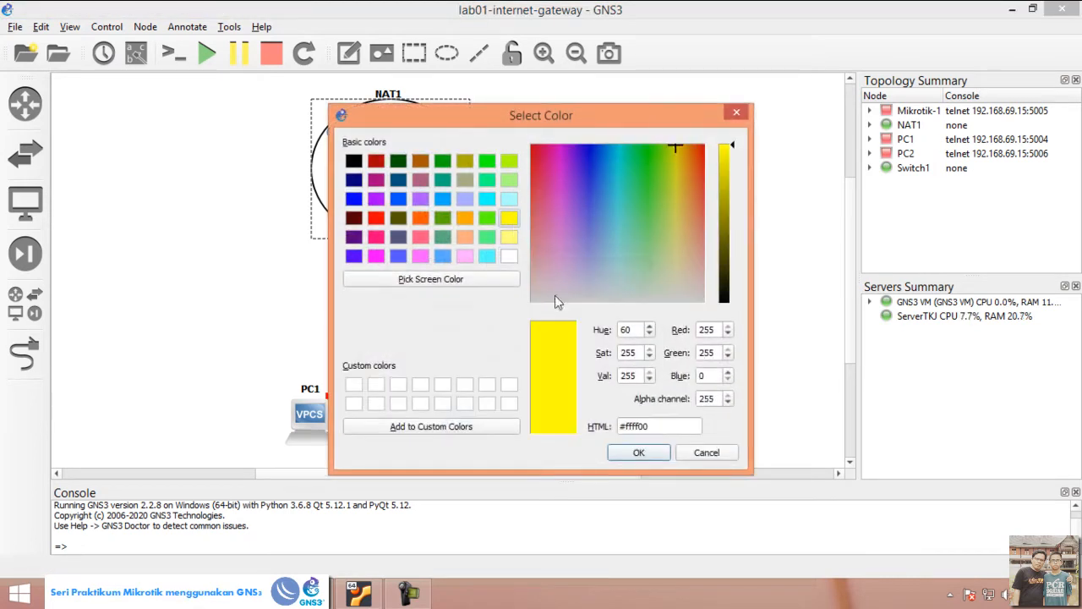
{"action": "left_click", "coordinate": [635, 452]}
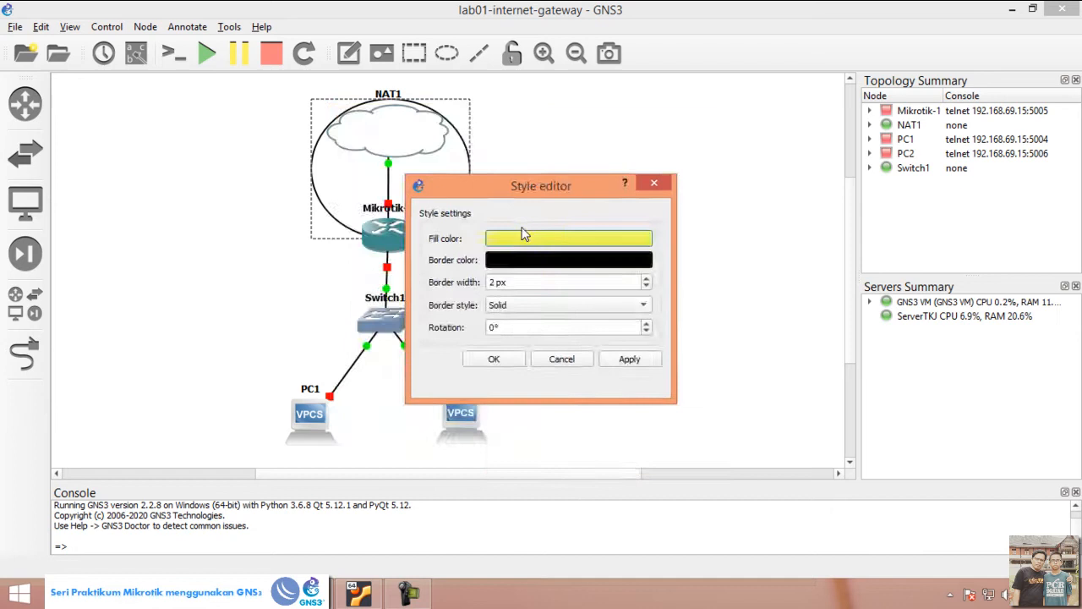
{"action": "left_click", "coordinate": [494, 358]}
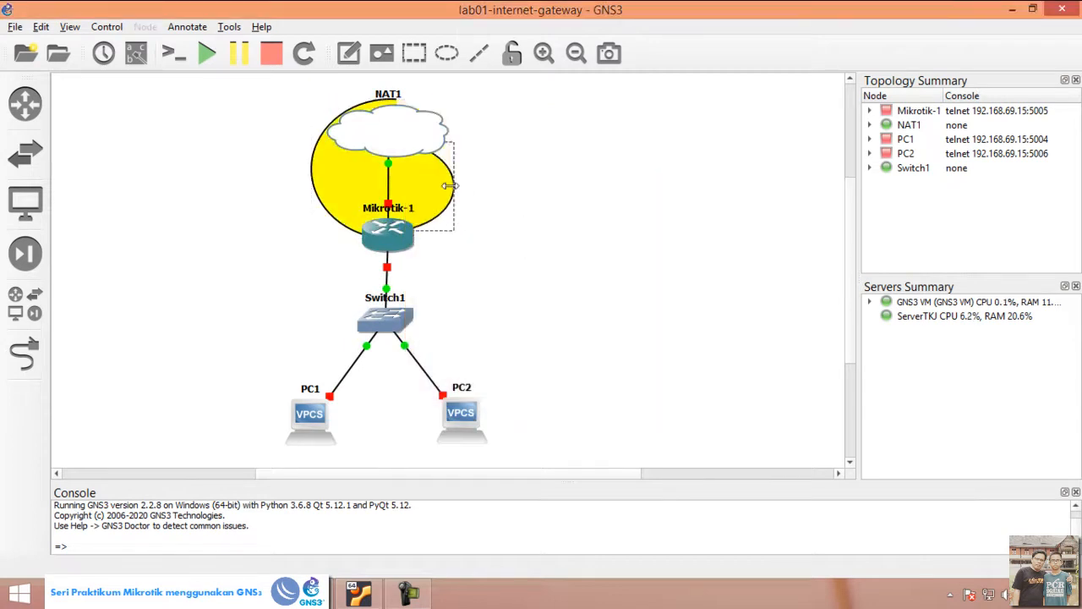
{"action": "left_click_drag", "start_coordinate": [450, 186], "coordinate": [446, 186]}
{"action": "left_click", "coordinate": [494, 218]}
Step: Draw a second ellipse around Switch1 below the router and enlarge it to reach both PC1 and PC2
{"action": "left_click", "coordinate": [454, 56]}
{"action": "left_click", "coordinate": [509, 274]}
{"action": "left_click_drag", "start_coordinate": [550, 324], "coordinate": [363, 290]}
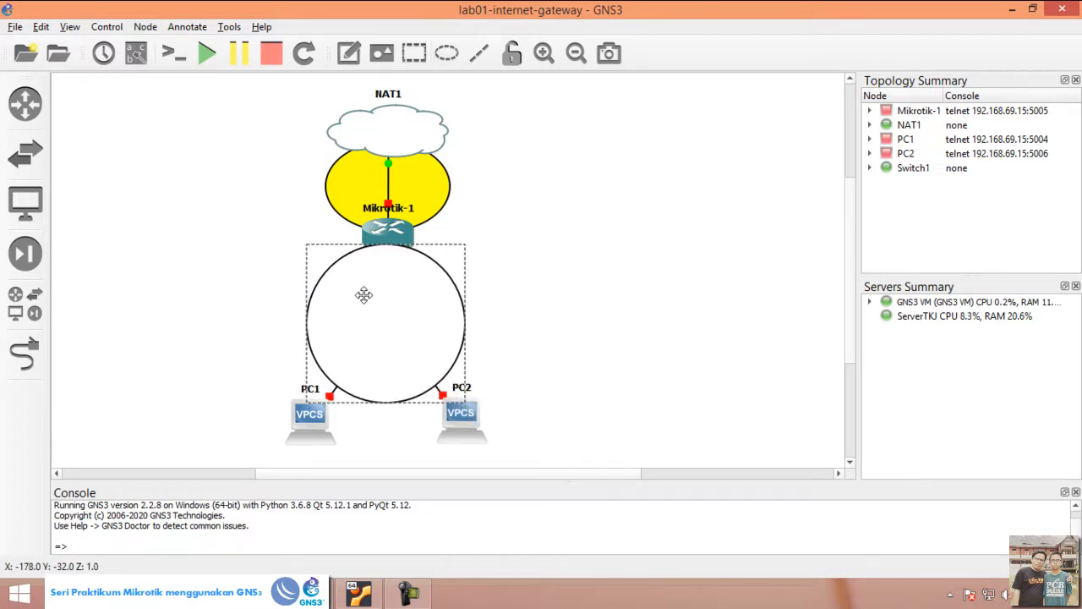
{"action": "left_click_drag", "start_coordinate": [379, 400], "coordinate": [378, 438]}
{"action": "left_click_drag", "start_coordinate": [306, 337], "coordinate": [289, 336]}
{"action": "left_click_drag", "start_coordinate": [465, 337], "coordinate": [484, 337]}
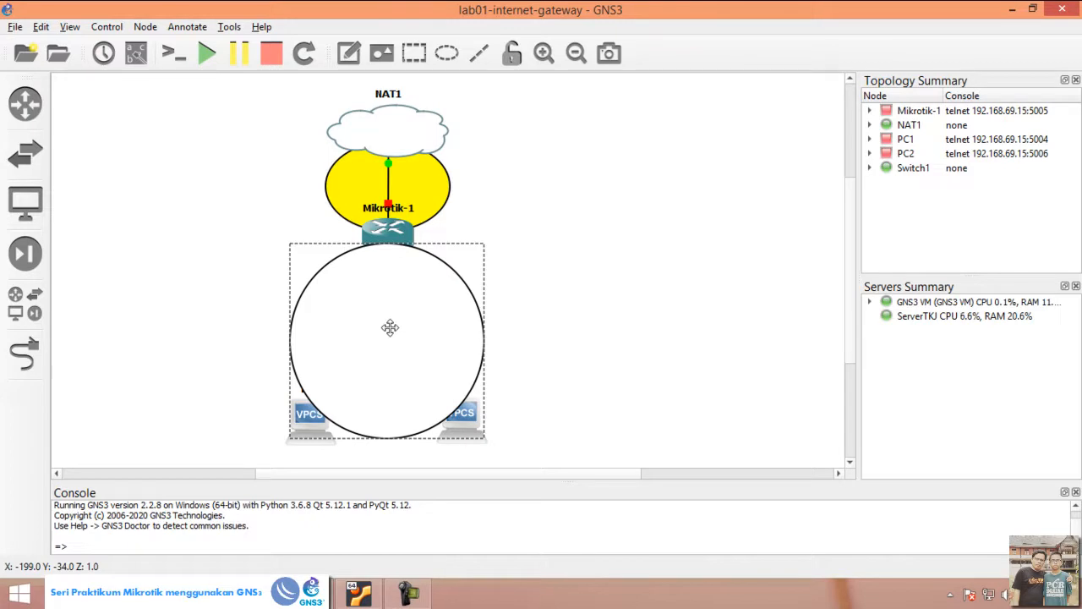
Step: Lower the second ellipse one layer behind the nodes and fill it with green
{"action": "right_click", "coordinate": [390, 327]}
{"action": "left_click", "coordinate": [447, 398]}
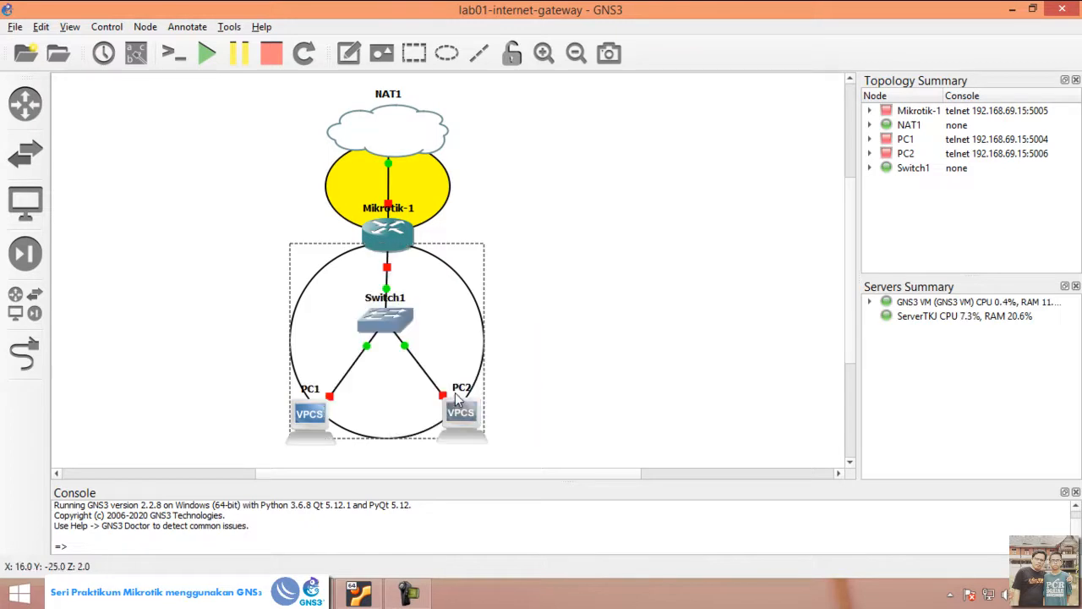
{"action": "right_click", "coordinate": [422, 327]}
{"action": "left_click", "coordinate": [455, 357]}
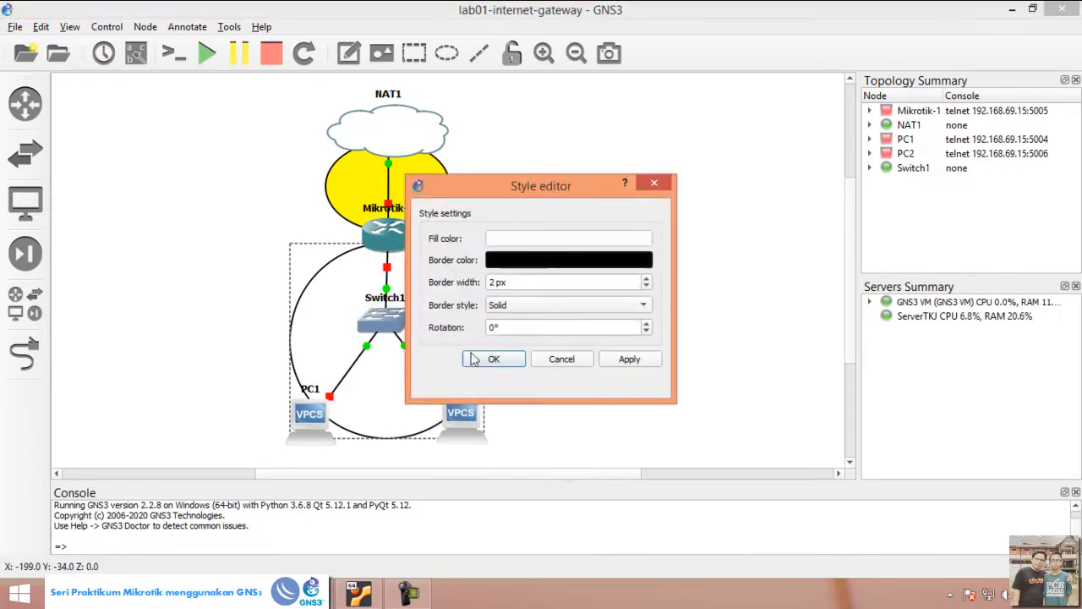
{"action": "left_click", "coordinate": [549, 240]}
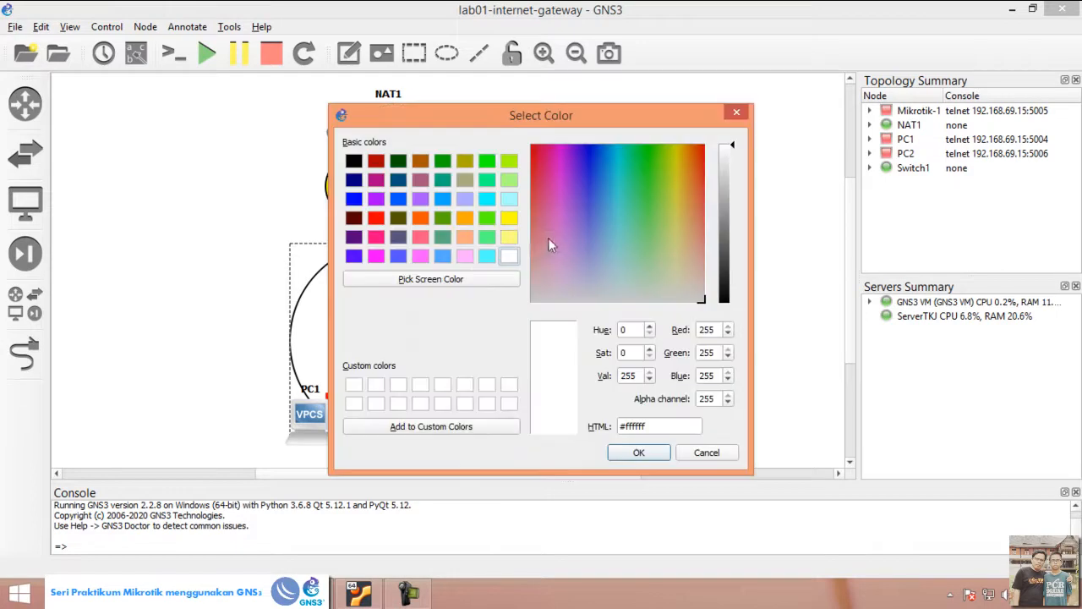
{"action": "left_click", "coordinate": [486, 217]}
{"action": "left_click", "coordinate": [636, 453]}
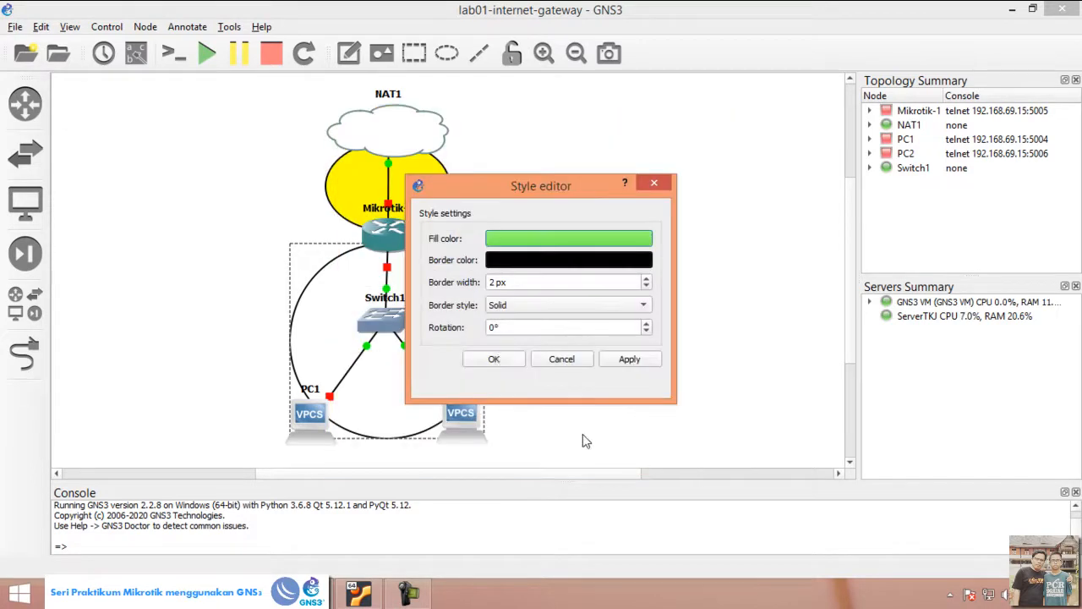
{"action": "left_click", "coordinate": [494, 359]}
Step: Add a note reading "WAN" and place it inside the yellow ellipse
{"action": "left_click", "coordinate": [343, 59]}
{"action": "left_click", "coordinate": [458, 190]}
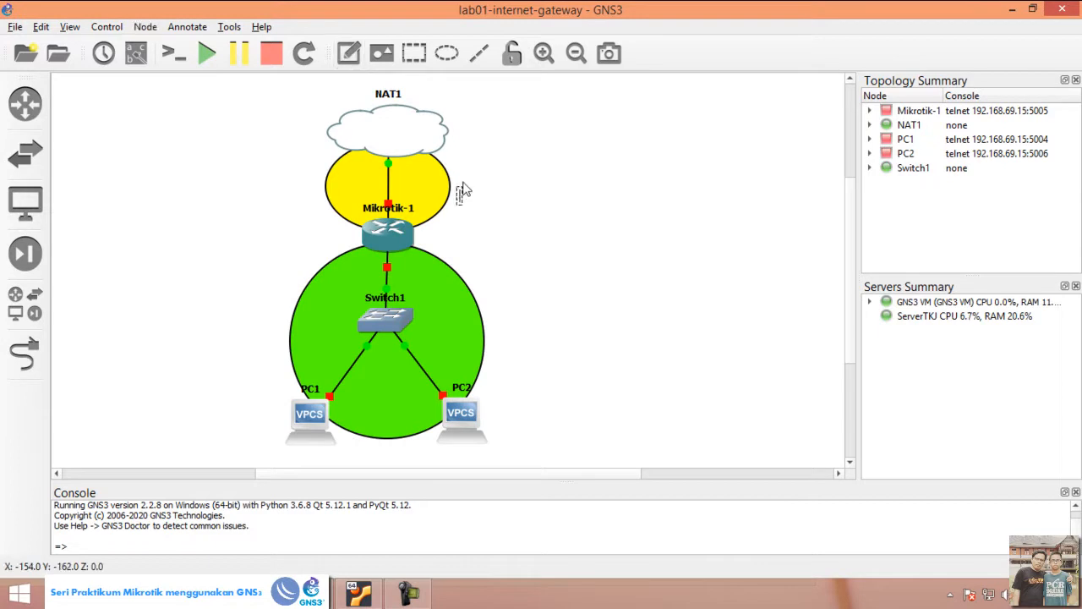
{"action": "type", "text": "WAN"}
{"action": "left_click", "coordinate": [483, 207]}
{"action": "left_click_drag", "start_coordinate": [477, 205], "coordinate": [421, 181]}
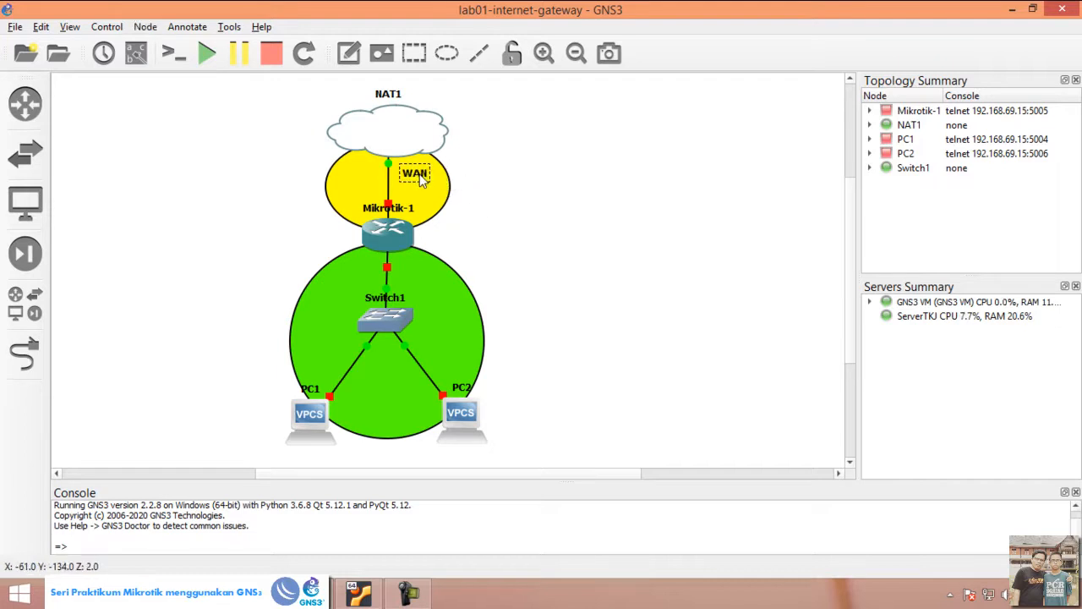
Step: Add a note reading "LAN" and place it inside the green ellipse beside Switch1
{"action": "left_click", "coordinate": [348, 53]}
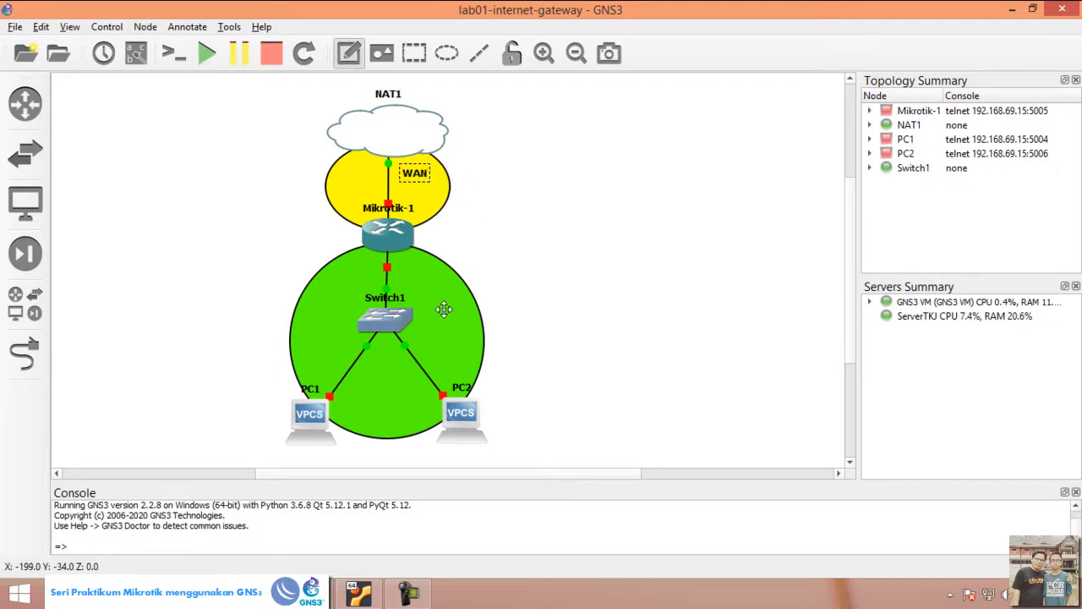
{"action": "left_click", "coordinate": [514, 290]}
{"action": "type", "text": "LAN"}
{"action": "left_click", "coordinate": [551, 303]}
{"action": "left_click_drag", "start_coordinate": [521, 308], "coordinate": [435, 332]}
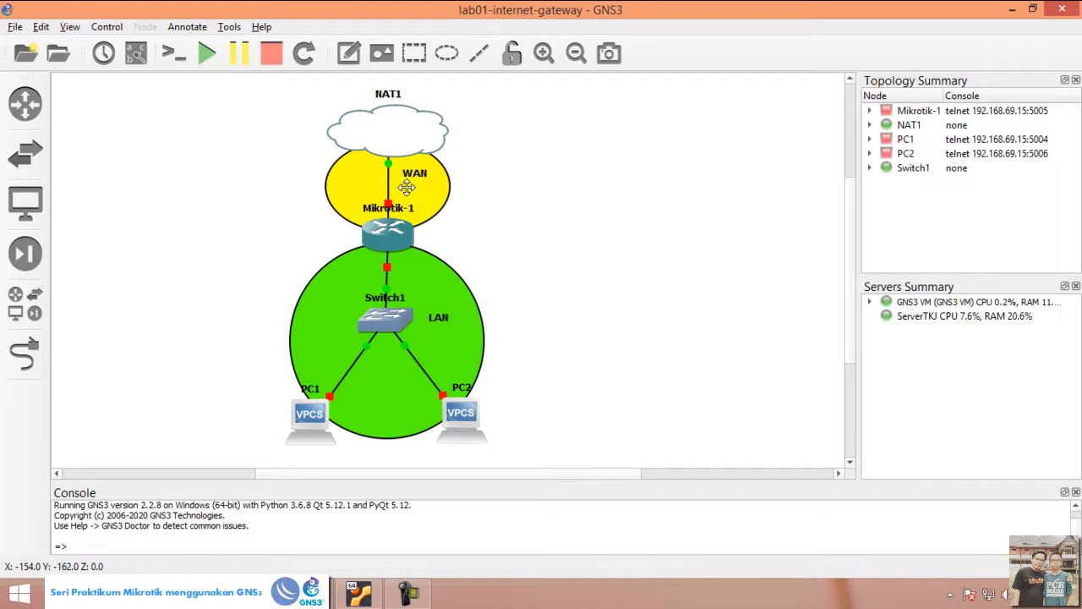
Step: Add a note with the WAN network address 192.168.122.0/24 just outside the yellow ellipse
{"action": "left_click", "coordinate": [359, 56]}
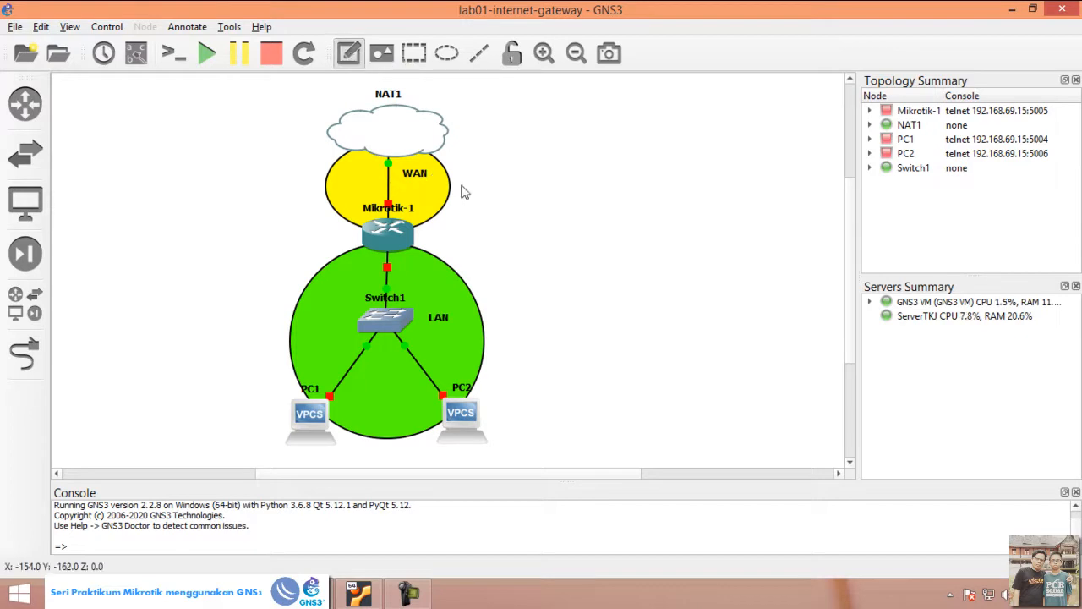
{"action": "left_click", "coordinate": [468, 194]}
{"action": "type", "text": "192.1"}
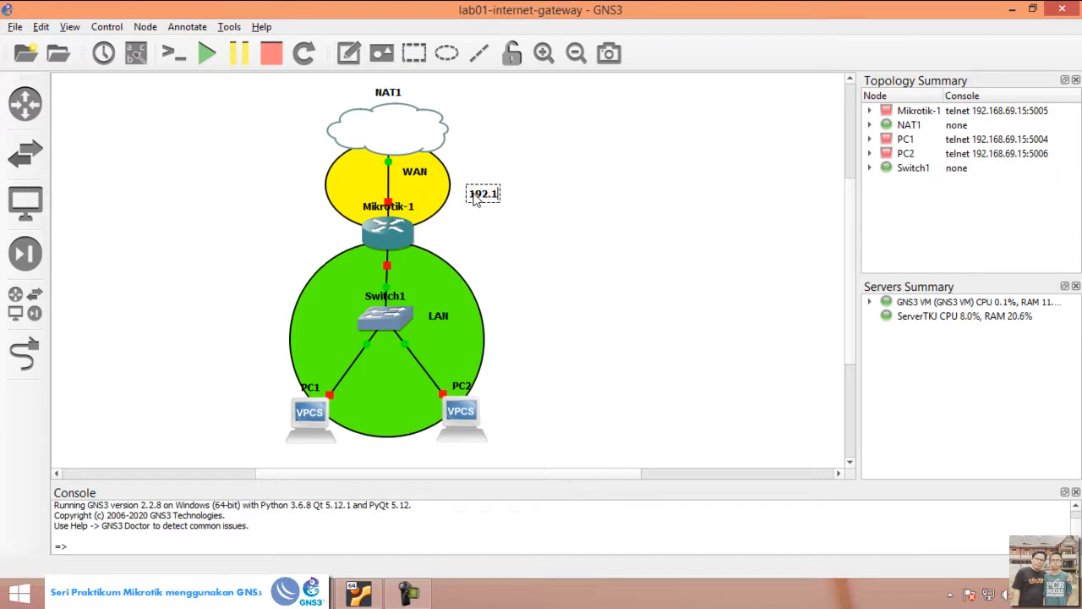
{"action": "type", "text": "68.122.0/24"}
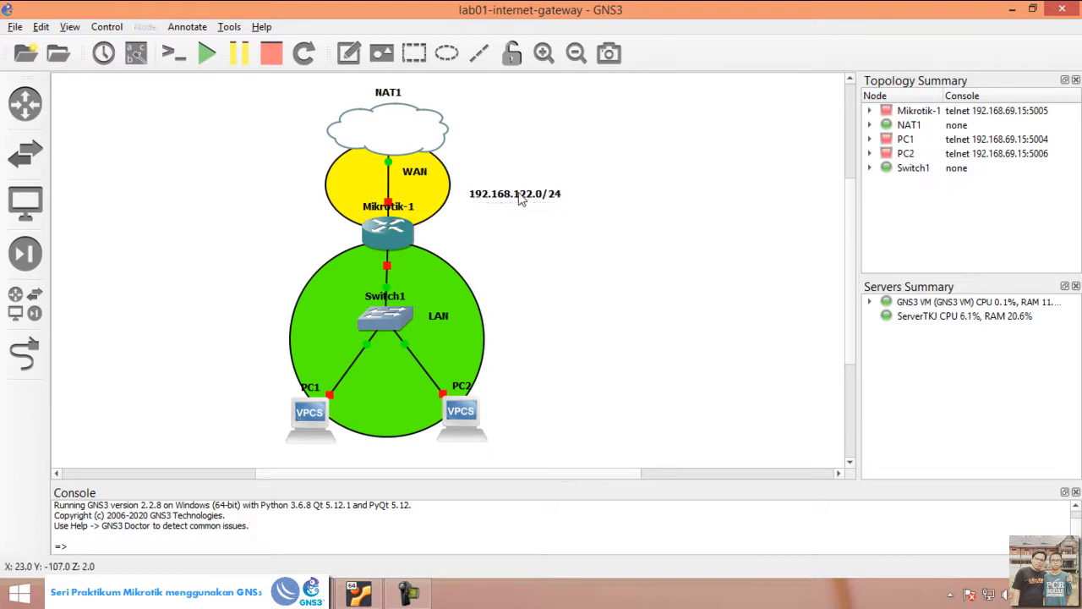
{"action": "left_click_drag", "start_coordinate": [515, 201], "coordinate": [499, 178]}
{"action": "left_click", "coordinate": [503, 222]}
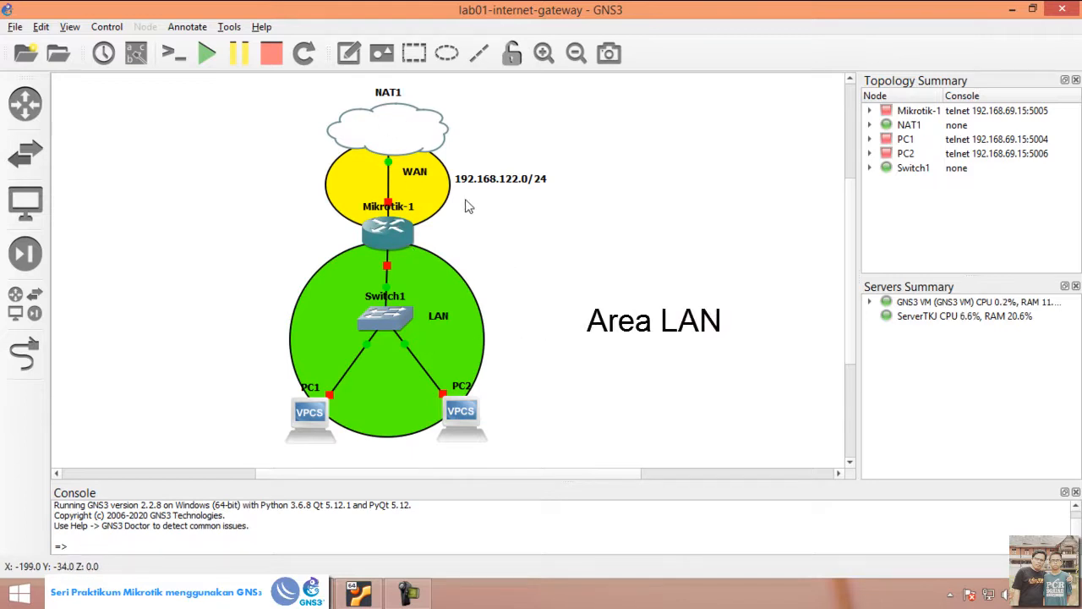
Step: Add a note with the LAN network address 192.168.1.0/24 just outside the green ellipse
{"action": "left_click", "coordinate": [348, 52]}
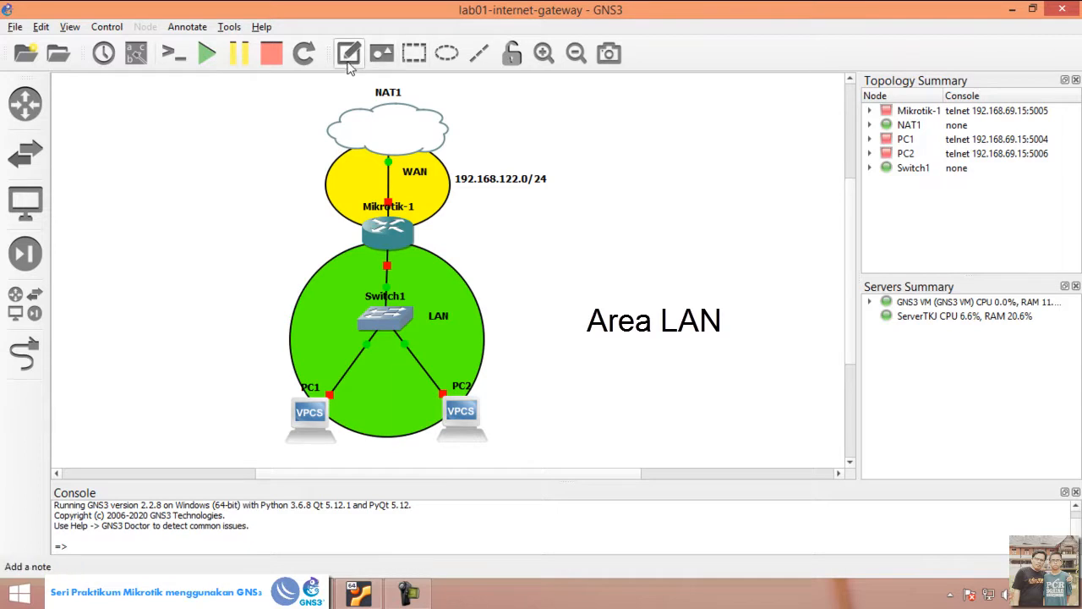
{"action": "left_click", "coordinate": [492, 306]}
{"action": "type", "text": "192.168.1.0/24"}
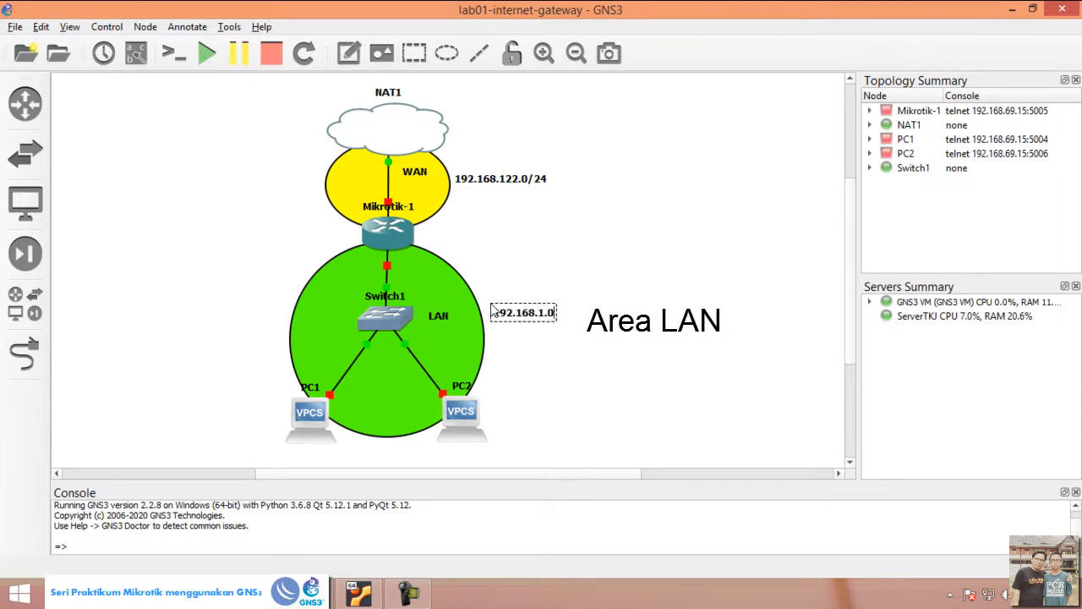
{"action": "left_click", "coordinate": [545, 345]}
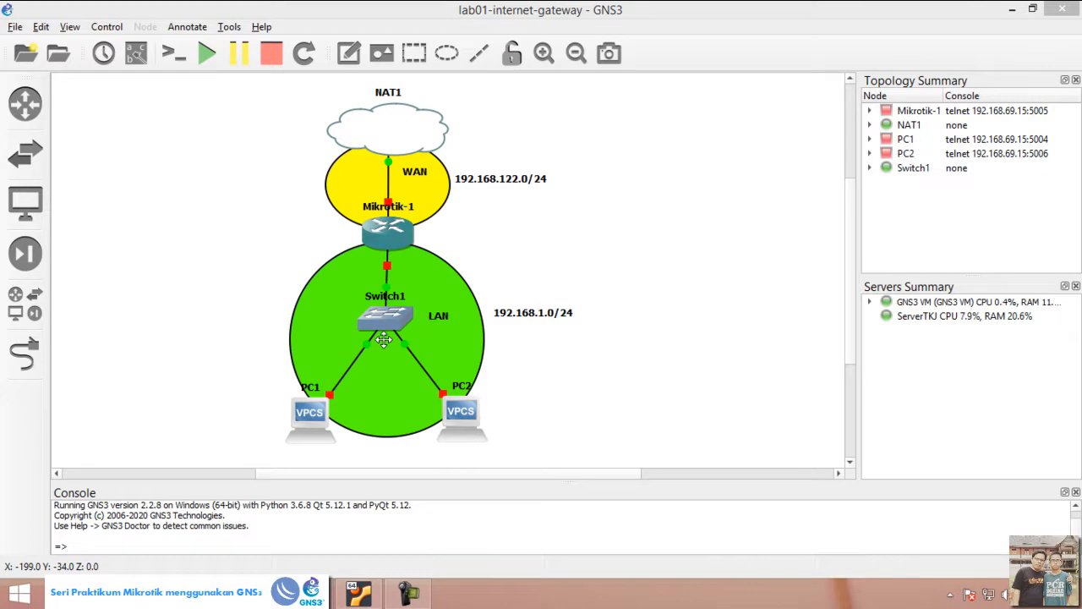
Step: Add a note with the router's LAN address 192.168.1.254/24 and place it beside the router's link to Switch1
{"action": "left_click", "coordinate": [339, 50]}
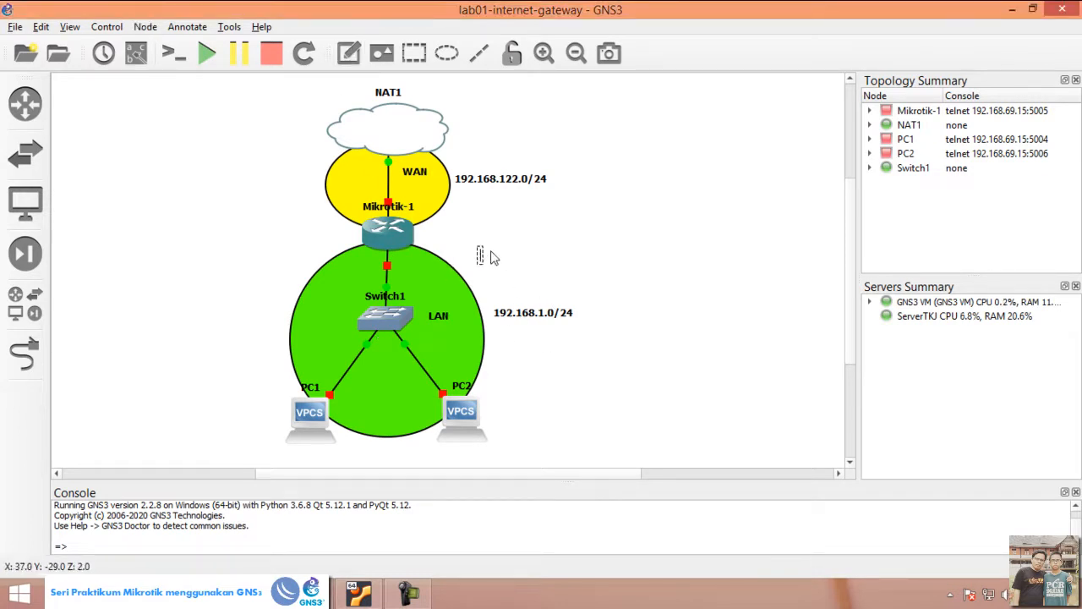
{"action": "type", "text": "192.168."}
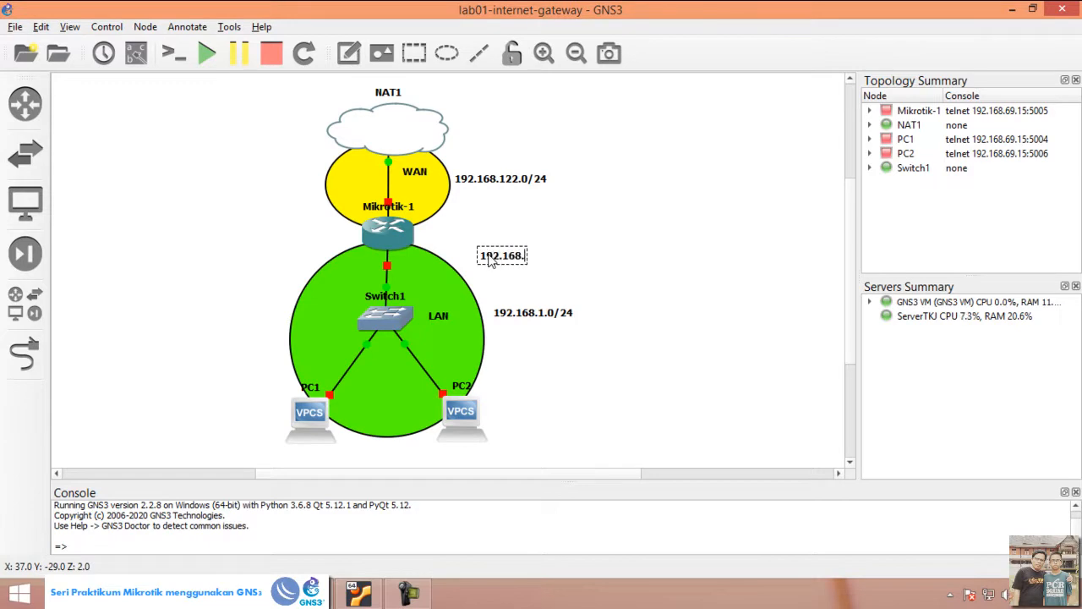
{"action": "type", "text": "1.254/24"}
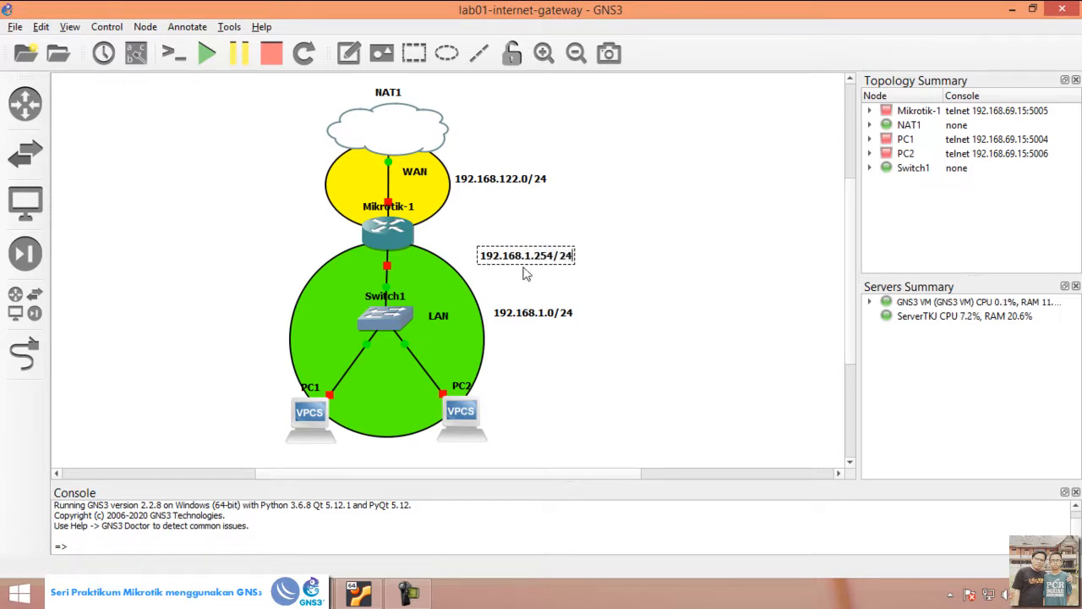
{"action": "left_click_drag", "start_coordinate": [526, 272], "coordinate": [442, 273]}
{"action": "left_click", "coordinate": [506, 340]}
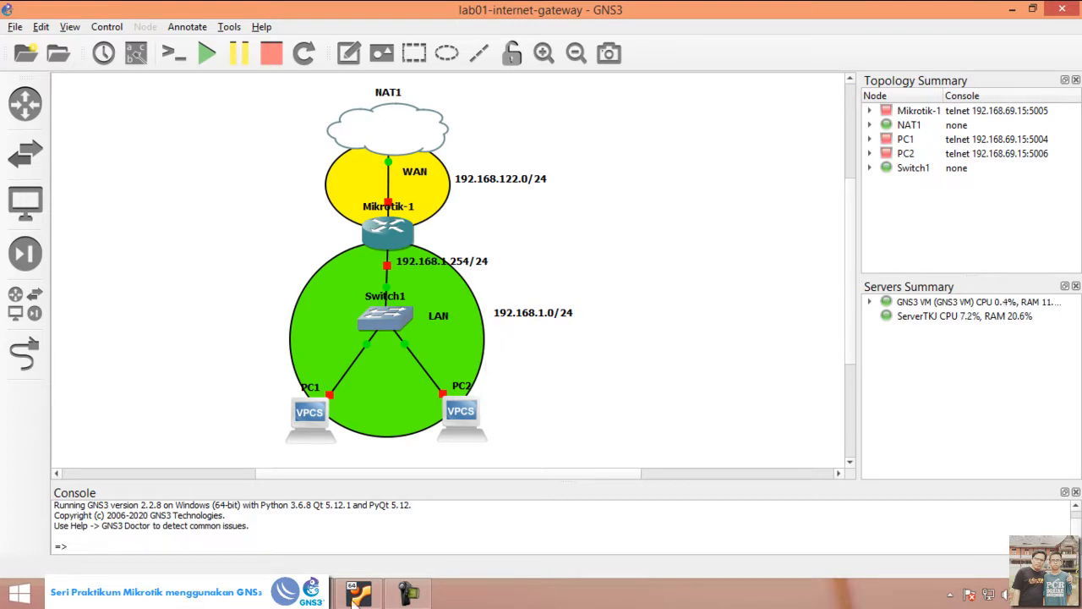
Step: Open a blank Notepad document through the Windows Run dialog with the command notepad
{"action": "right_click", "coordinate": [19, 593]}
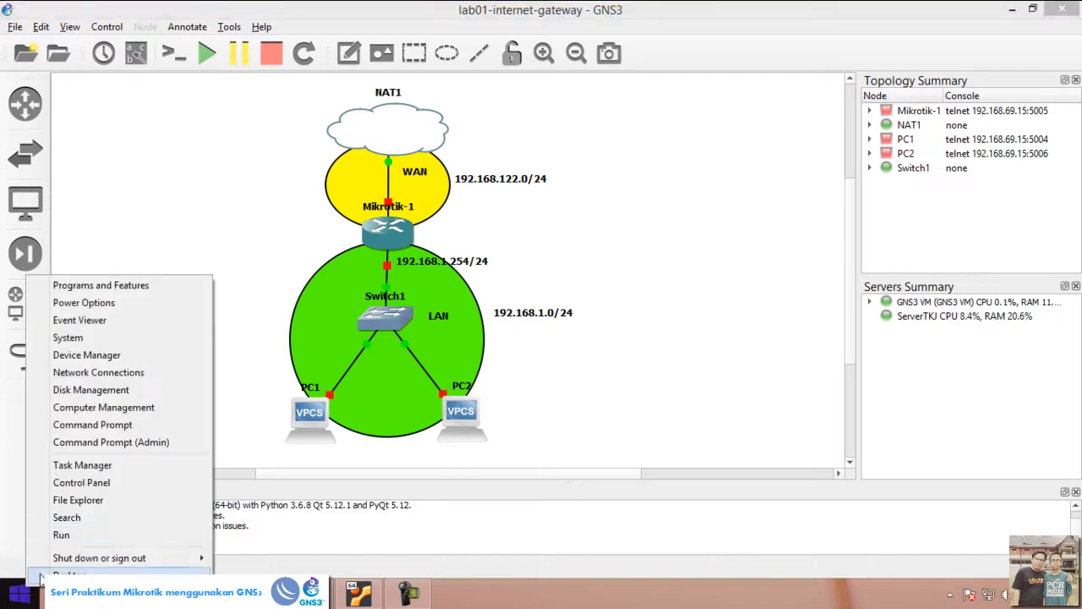
{"action": "left_click", "coordinate": [74, 534]}
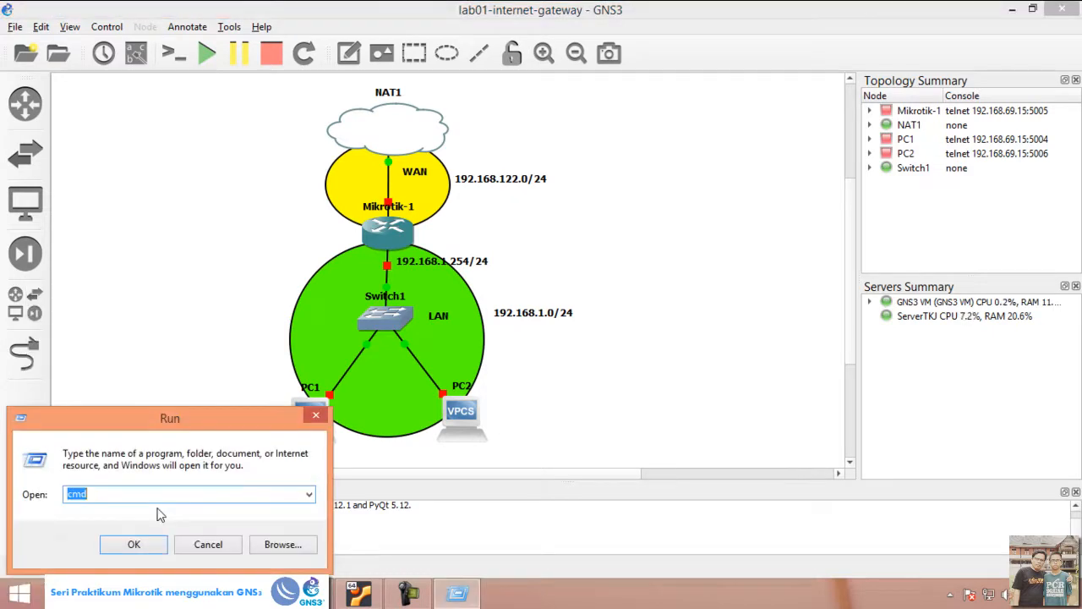
{"action": "type", "text": "notepad"}
{"action": "key", "text": "Return"}
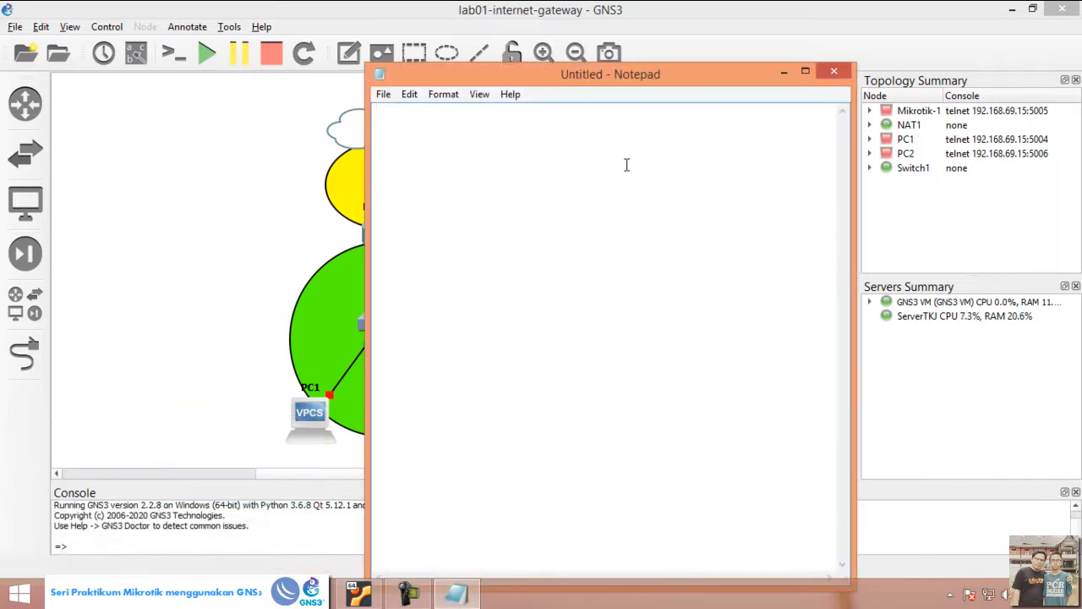
Step: Write the title "Internet gateway" underlined with equals signs, followed by the list item "1. Konfigurasi WAN"
{"action": "type", "text": "Interne"}
{"action": "type", "text": "t gateway "}
{"action": "type", "text": "=============="}
{"action": "type", "text": "=="}
{"action": "key", "text": "Return"}
{"action": "key", "text": "Return"}
{"action": "type", "text": "1. Konfigurasi WAn"}
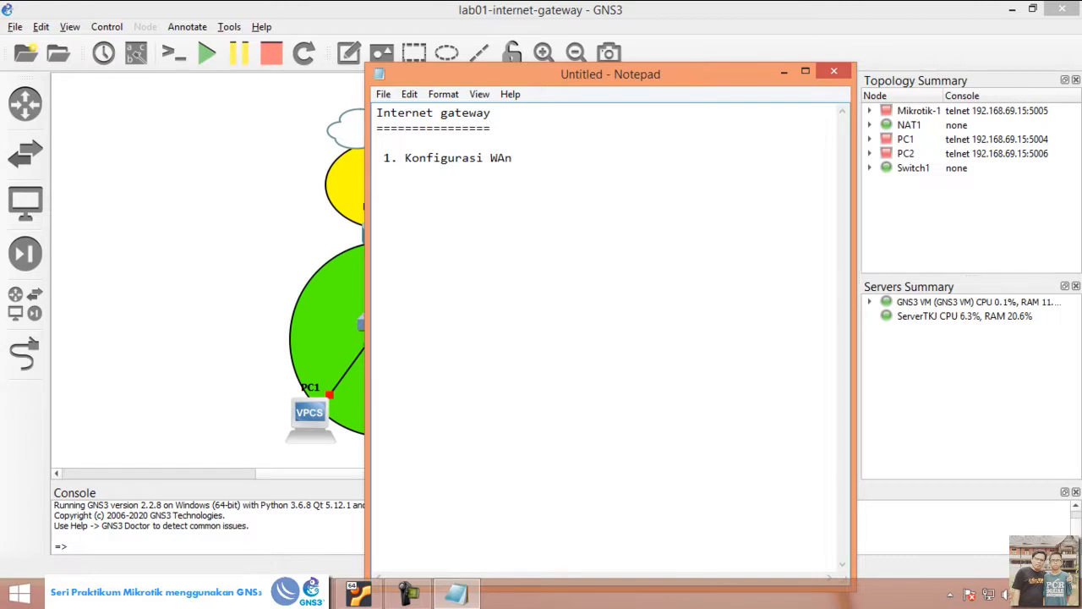
Step: Move the Notepad window beside the topology and add the list items "2. Konfigurasi LAN" and "3. Konfigurasi NAT"
{"action": "left_click_drag", "start_coordinate": [700, 91], "coordinate": [894, 61]}
{"action": "key", "text": "Return"}
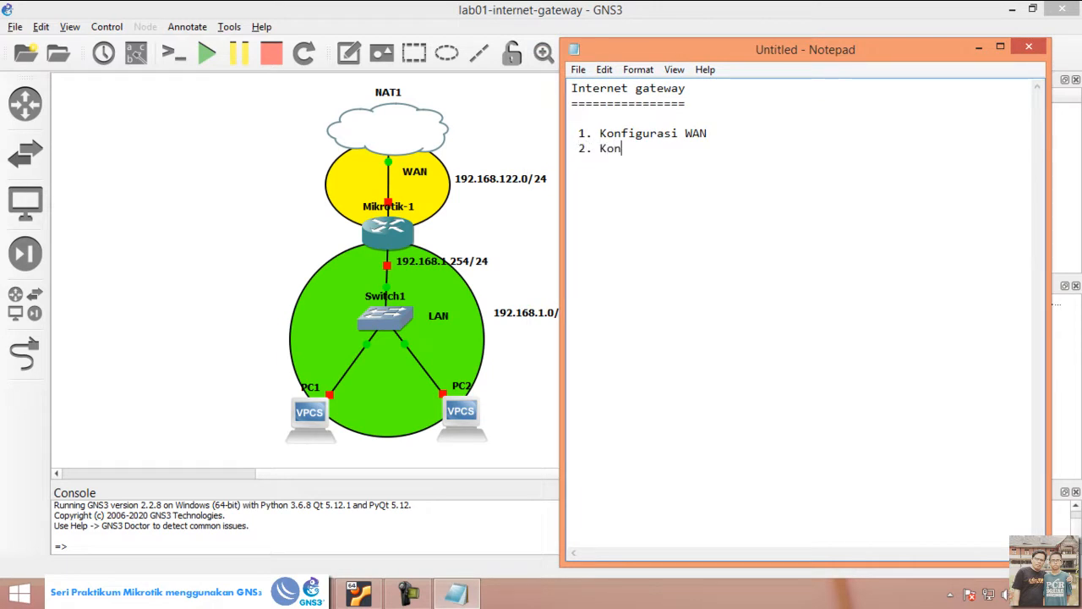
{"action": "type", "text": "2. Konfigurasi LAN  3"}
{"action": "type", "text": ". "}
{"action": "type", "text": "Konfigurasi NAT"}
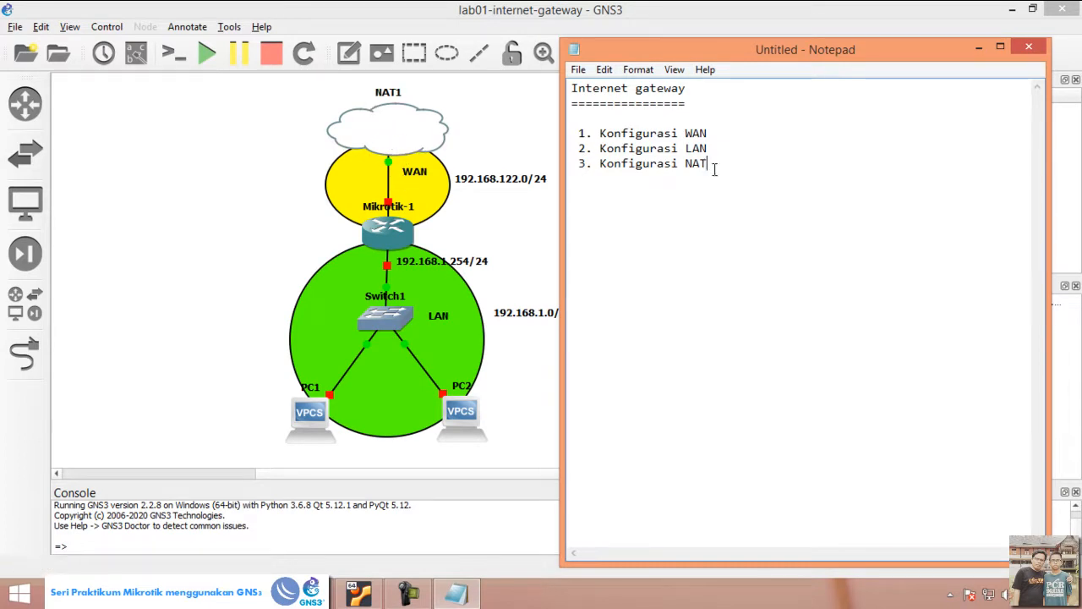
{"action": "left_click_drag", "start_coordinate": [712, 168], "coordinate": [688, 170]}
{"action": "left_click", "coordinate": [720, 175]}
{"action": "left_click_drag", "start_coordinate": [600, 132], "coordinate": [724, 132]}
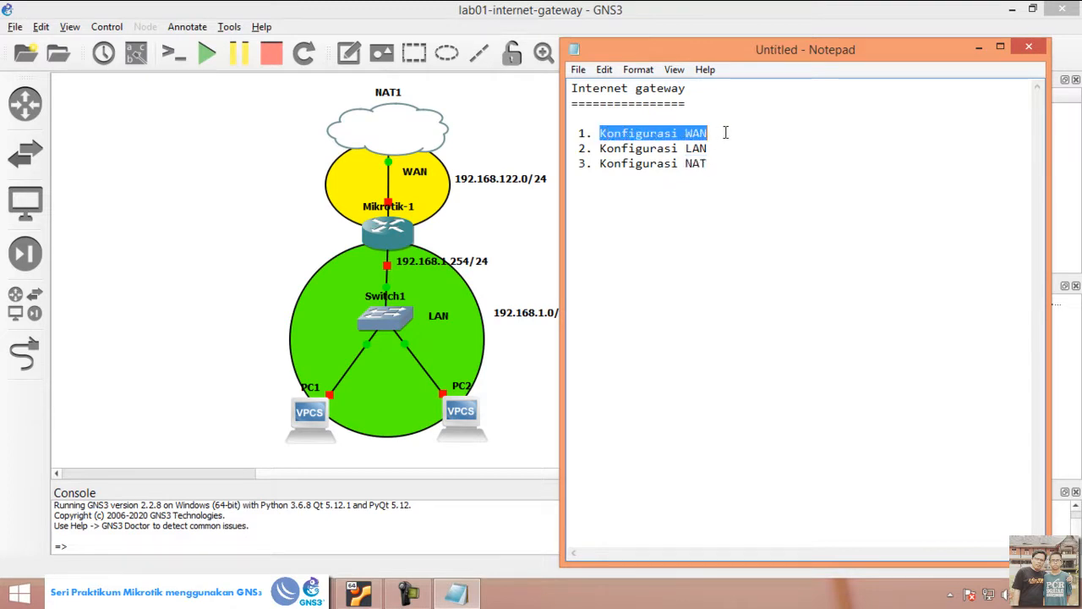
Step: Add the indented lines "ip address", "gateway" and "DNS Server" beneath the list item "1. Konfigurasi WAN"
{"action": "left_click", "coordinate": [726, 133]}
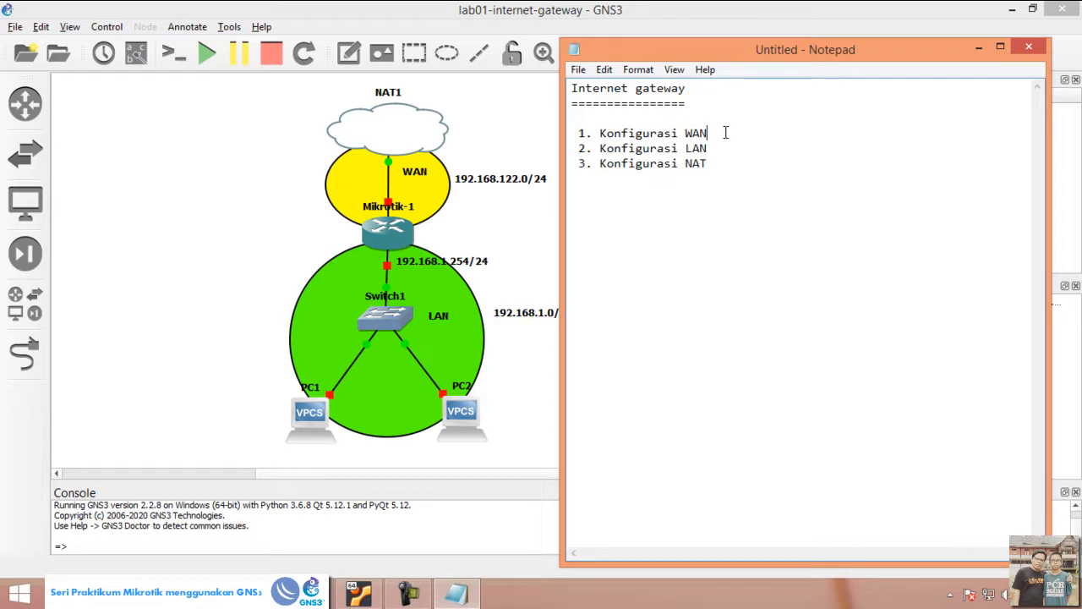
{"action": "key", "text": "Return"}
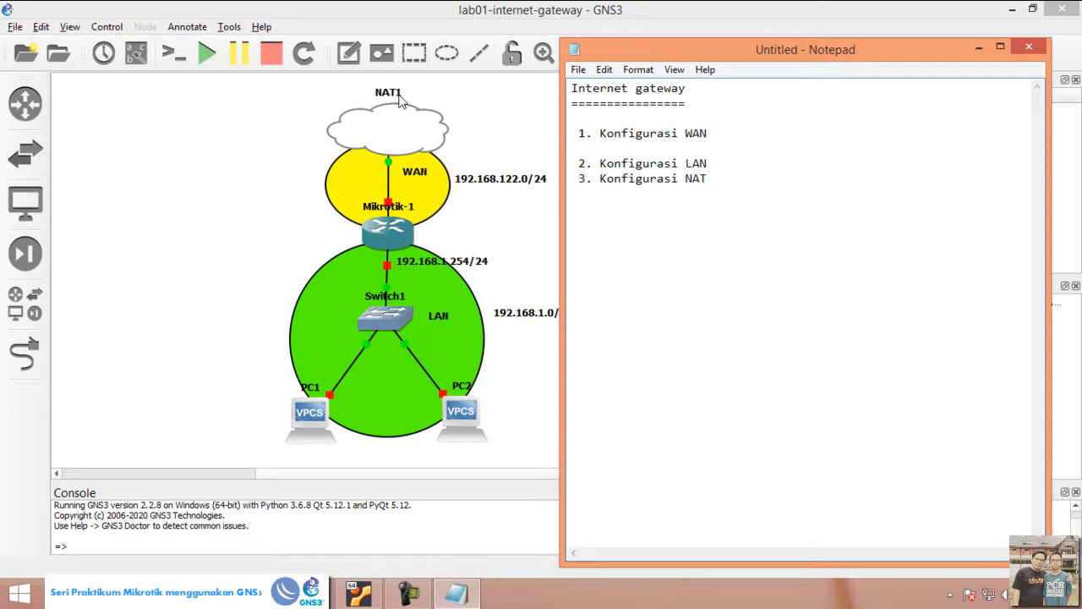
{"action": "type", "text": "ip address"}
{"action": "key", "text": "Return"}
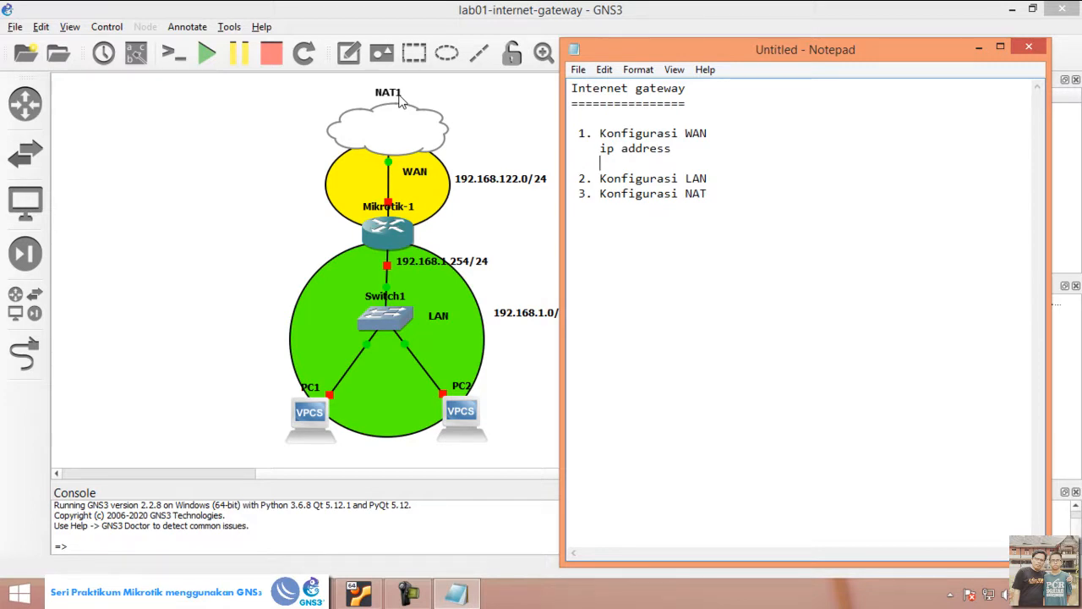
{"action": "type", "text": "gateway"}
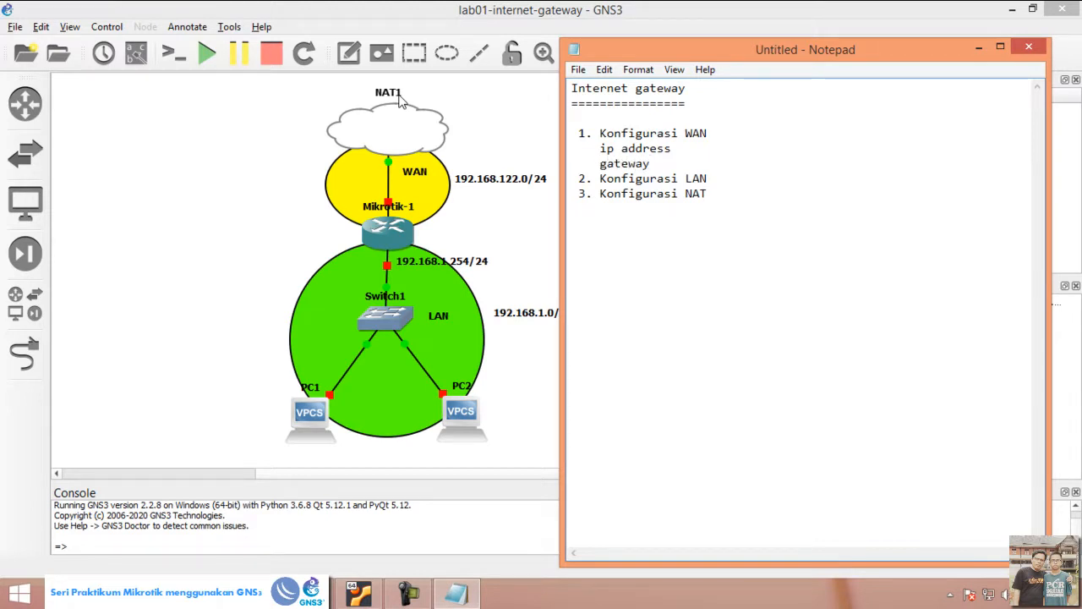
{"action": "key", "text": "Return"}
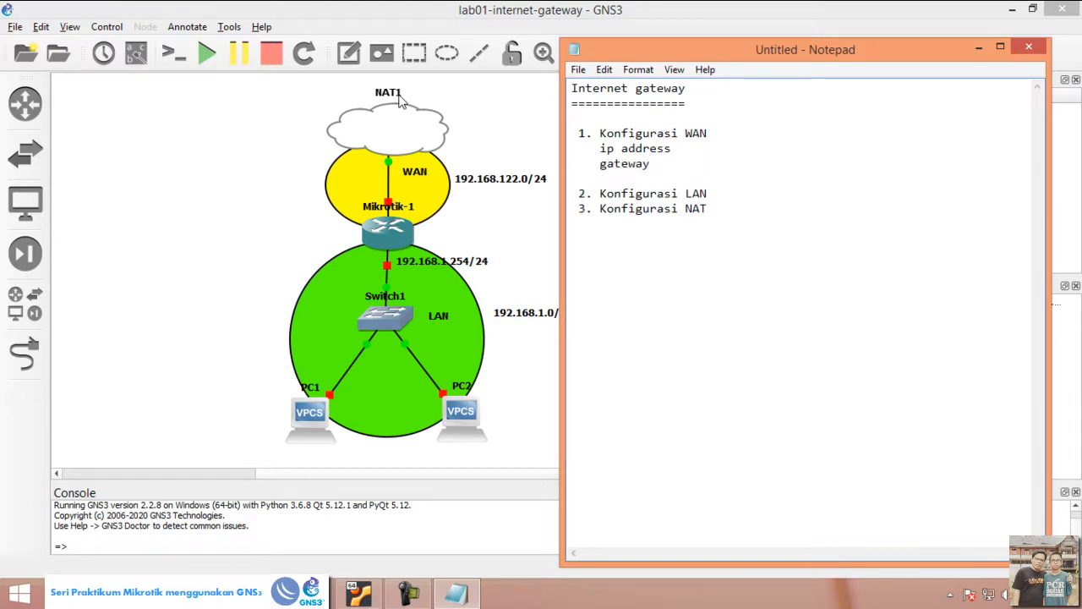
{"action": "type", "text": "DNS Server"}
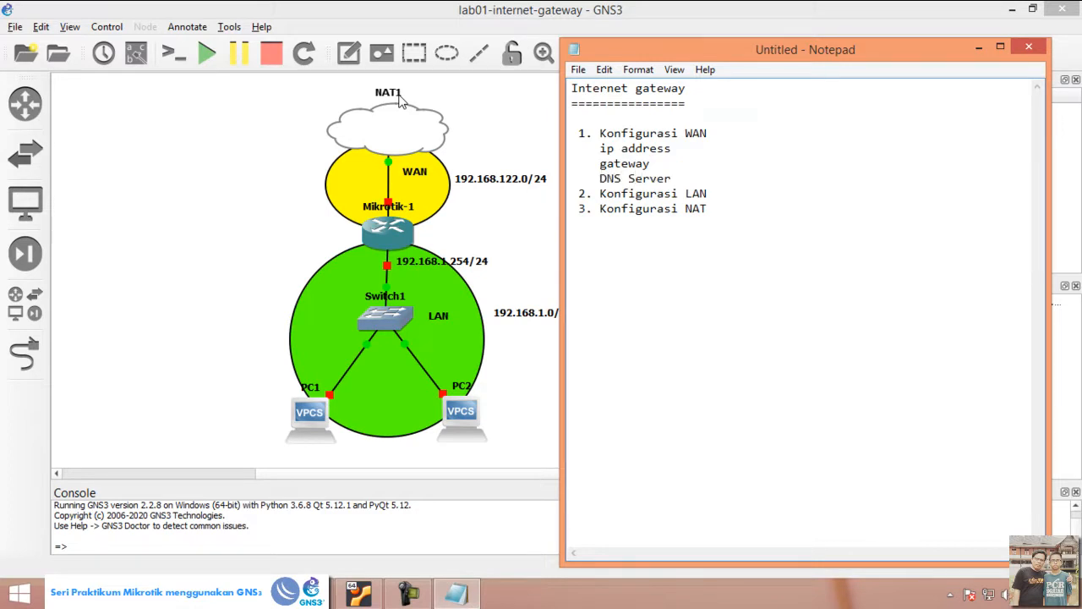